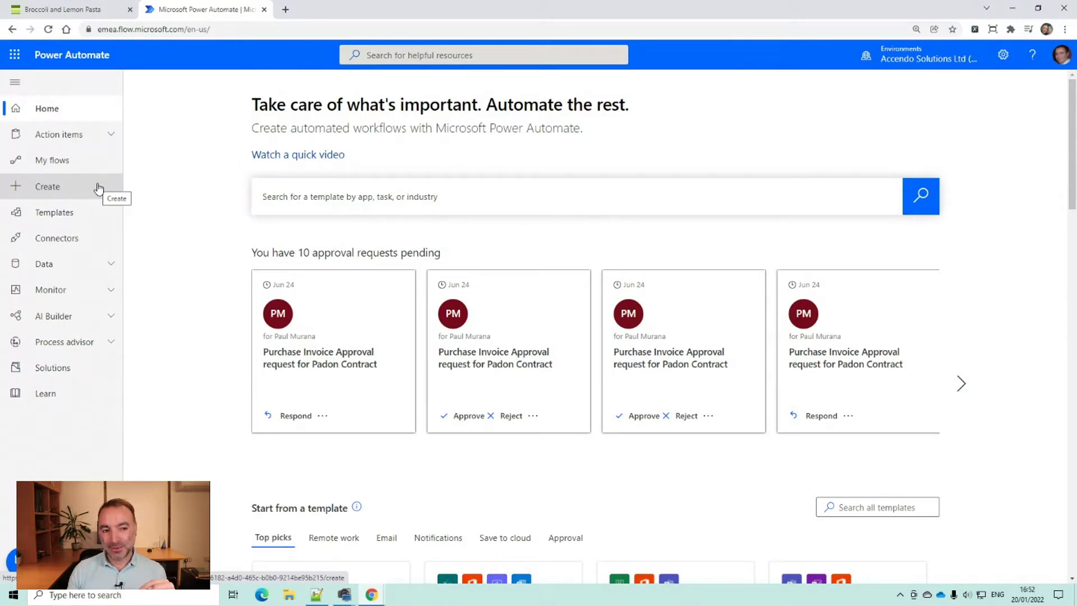
- Create a blank instant cloud flow with the 'When I enter or exit an area' trigger
{"action": "left_click", "coordinate": [98, 187]}
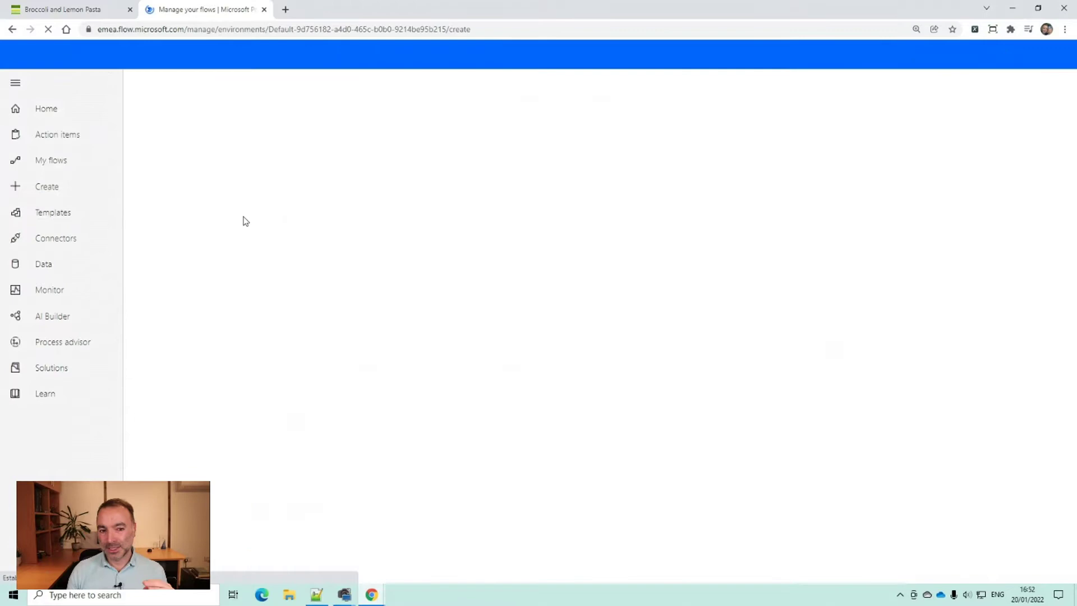
{"action": "left_click", "coordinate": [357, 233]}
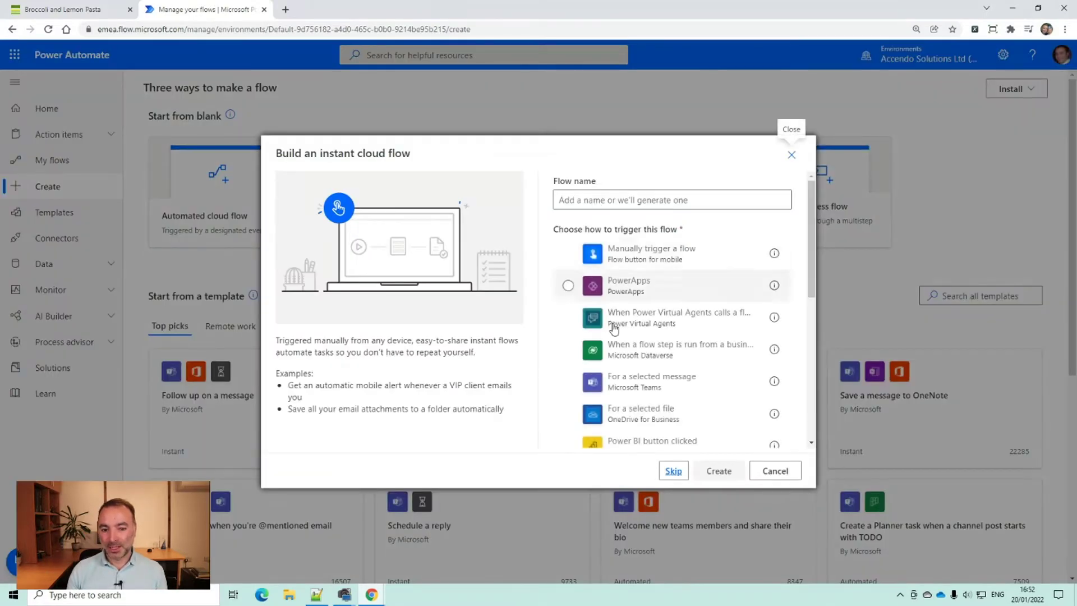
{"action": "left_click", "coordinate": [673, 471]}
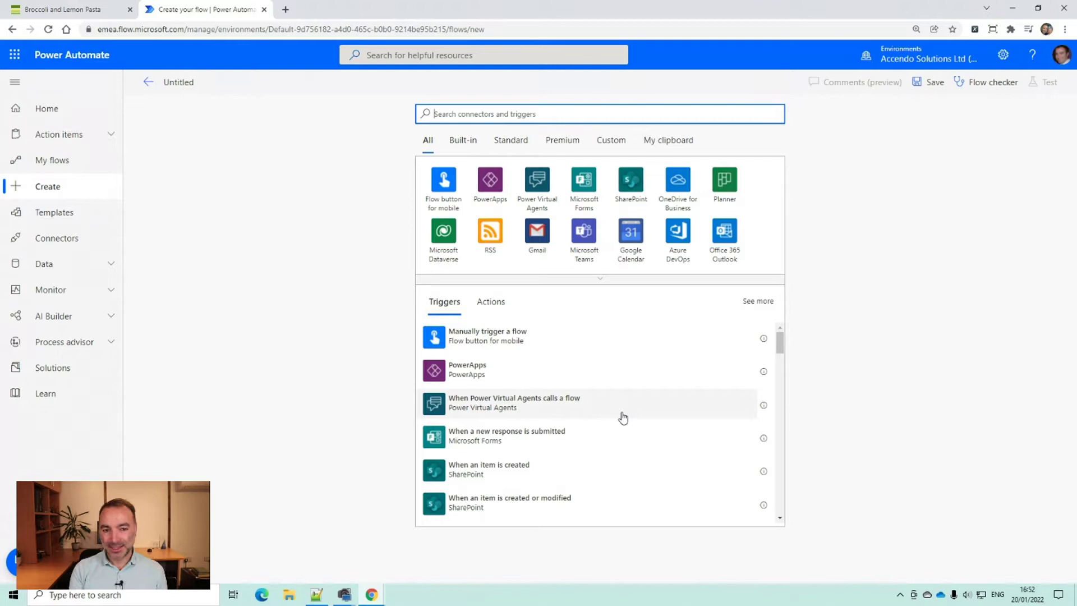
{"action": "type", "text": "when"}
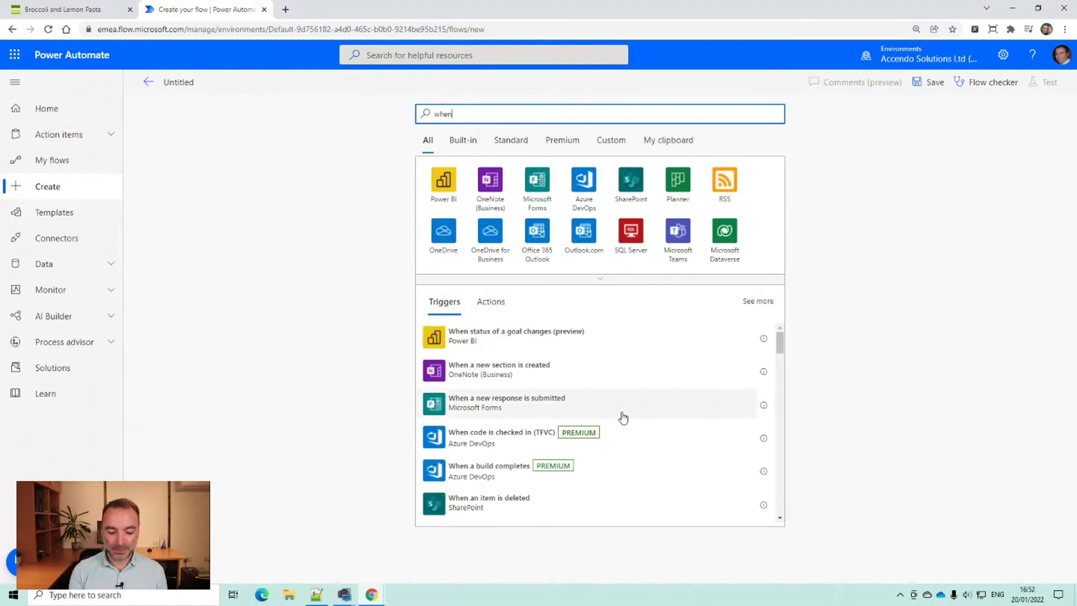
{"action": "key", "text": "BackSpace"}
{"action": "type", "text": "enter"}
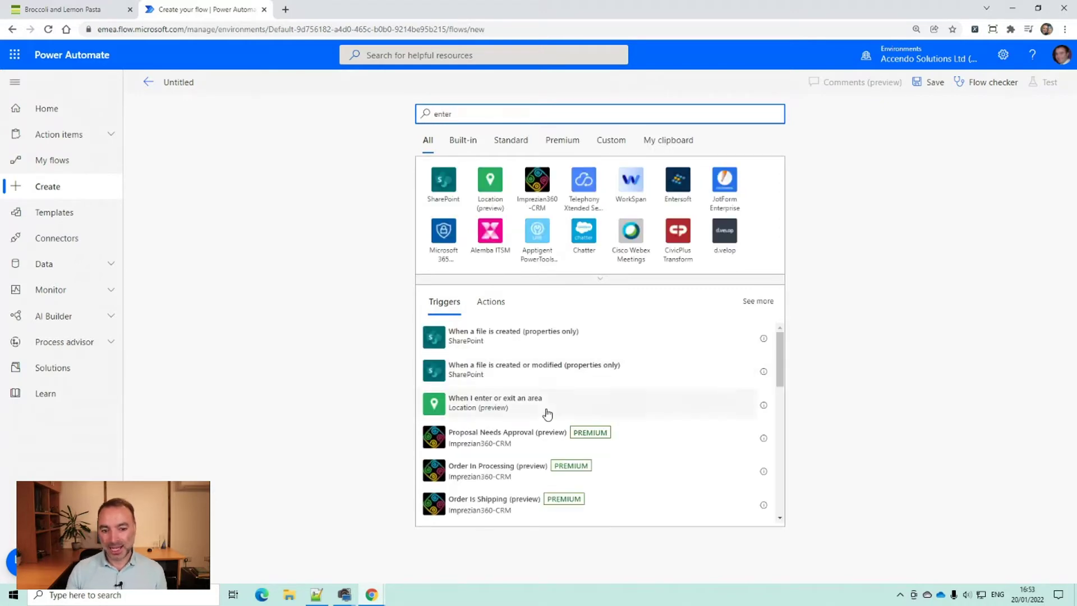
{"action": "left_click", "coordinate": [545, 411]}
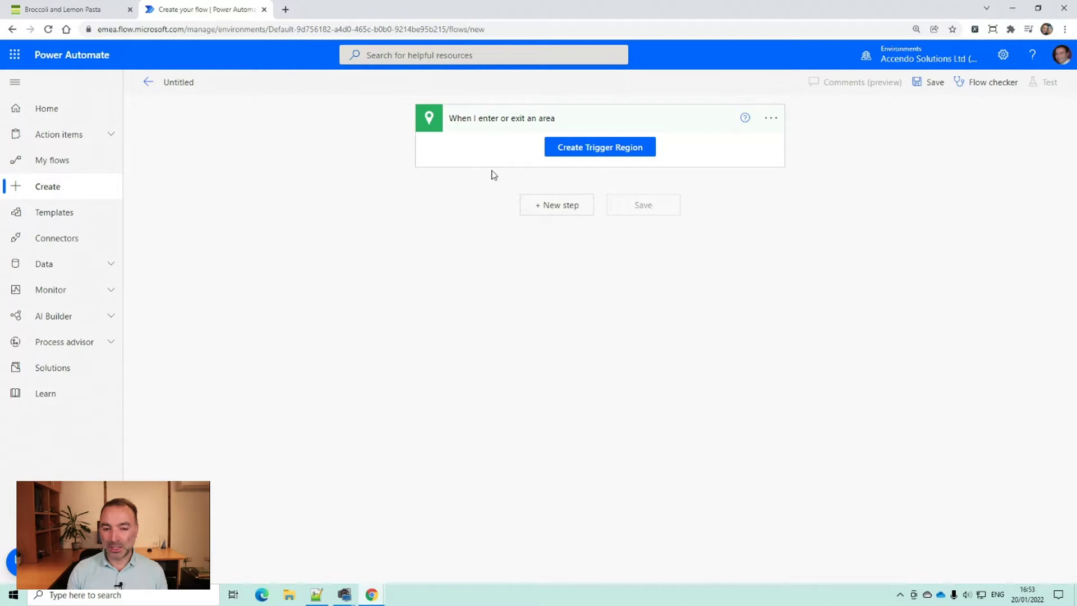
- Centre a 49 m trigger region circle on the Hersham shops and save it, then re-save
{"action": "left_click", "coordinate": [577, 152]}
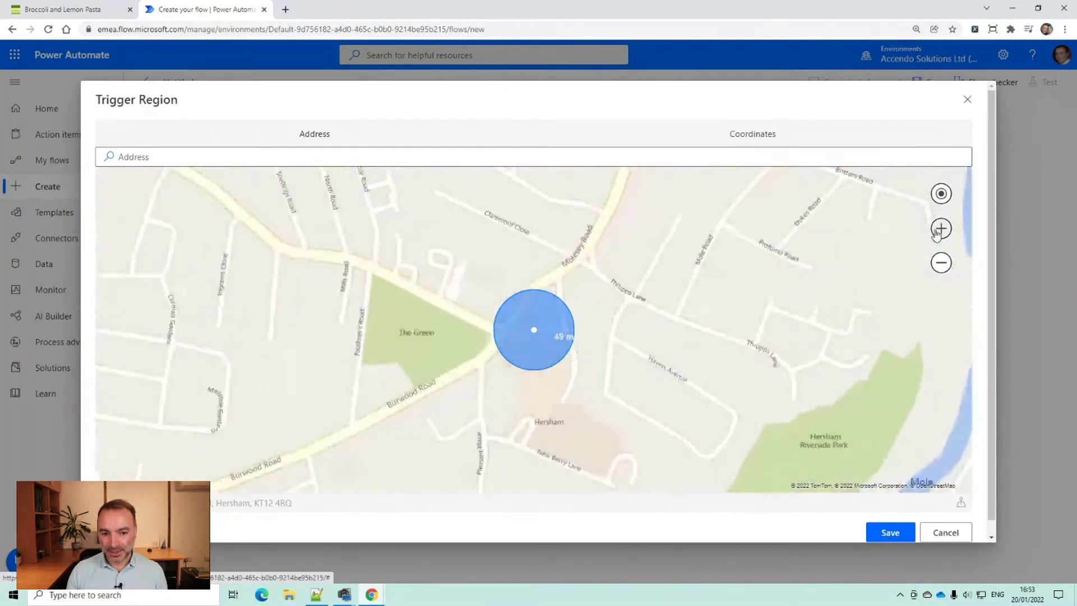
{"action": "left_click_drag", "start_coordinate": [645, 330], "coordinate": [605, 220]}
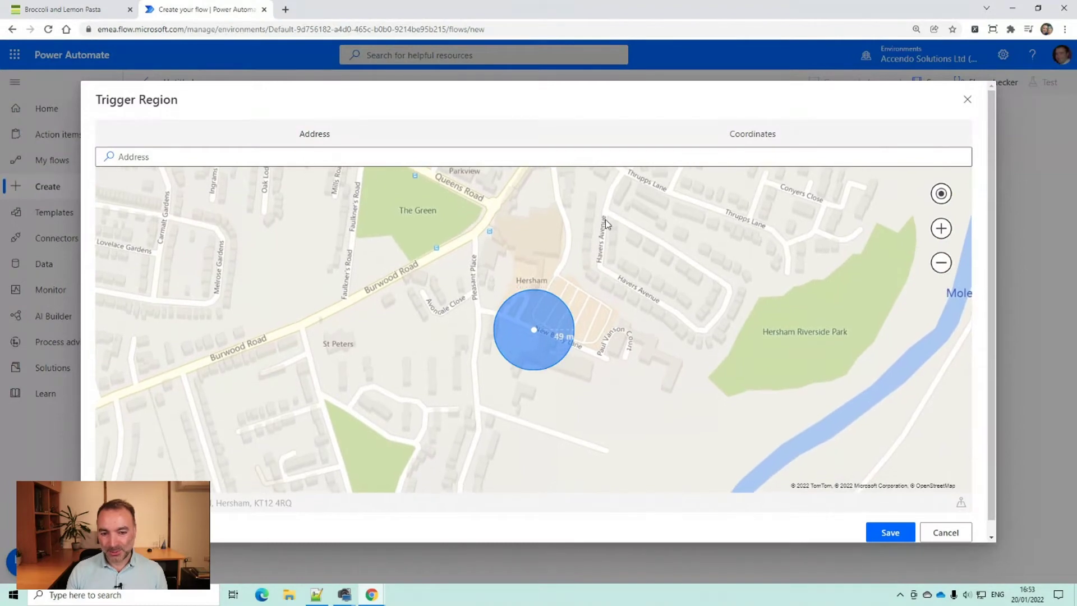
{"action": "left_click", "coordinate": [940, 228]}
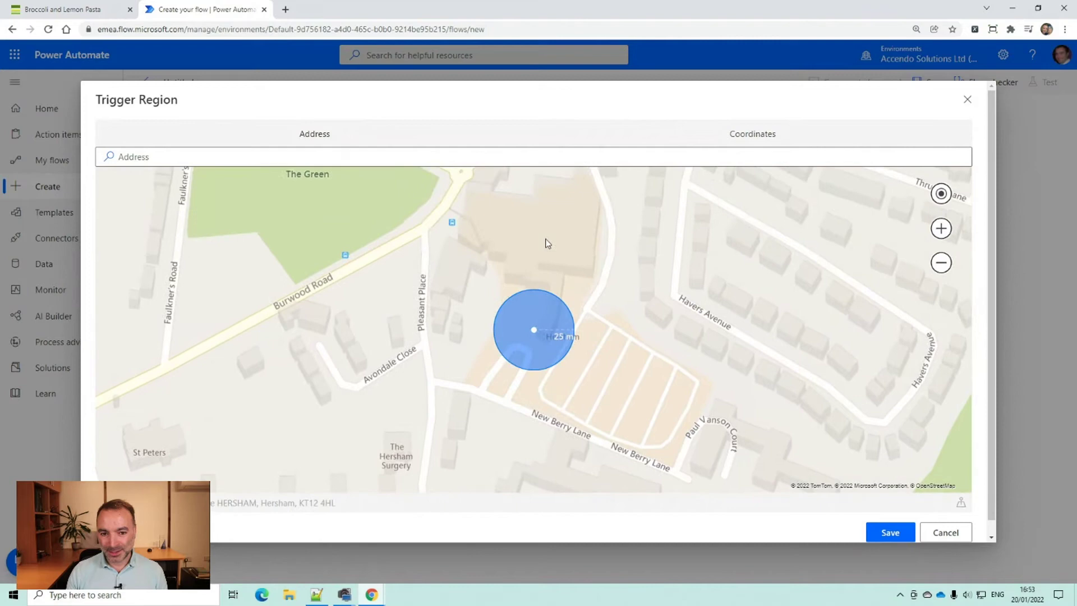
{"action": "left_click_drag", "start_coordinate": [602, 334], "coordinate": [584, 311]}
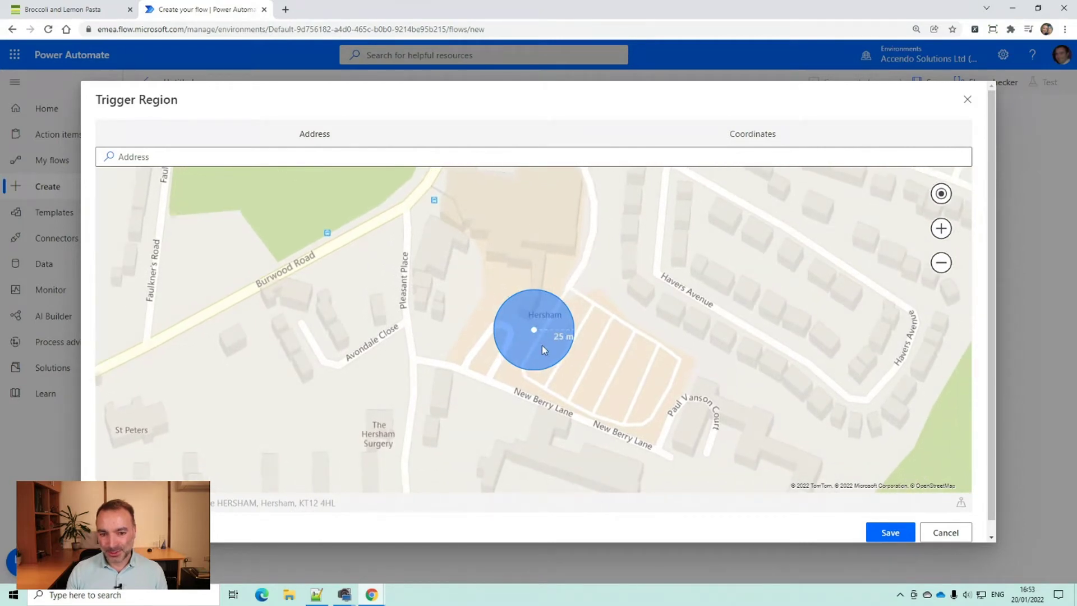
{"action": "left_click_drag", "start_coordinate": [519, 395], "coordinate": [536, 337]}
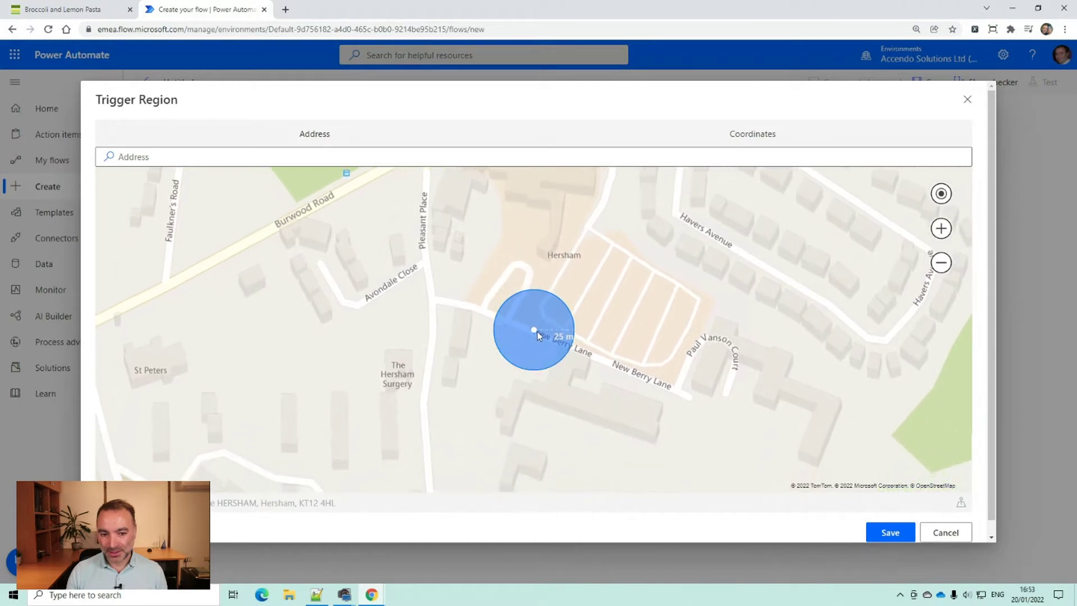
{"action": "left_click", "coordinate": [940, 262]}
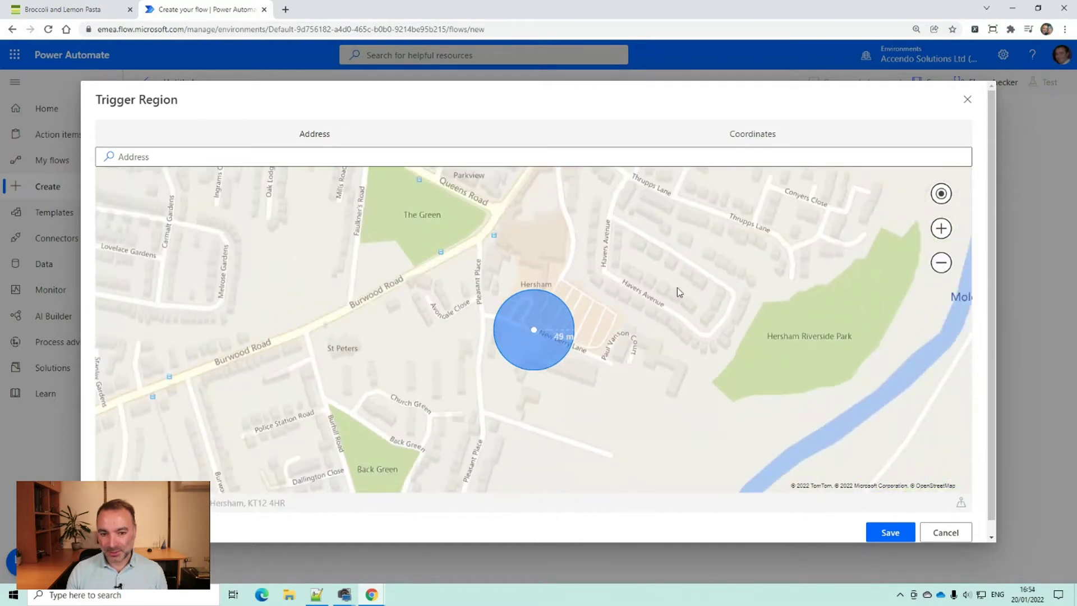
{"action": "left_click", "coordinate": [940, 262]}
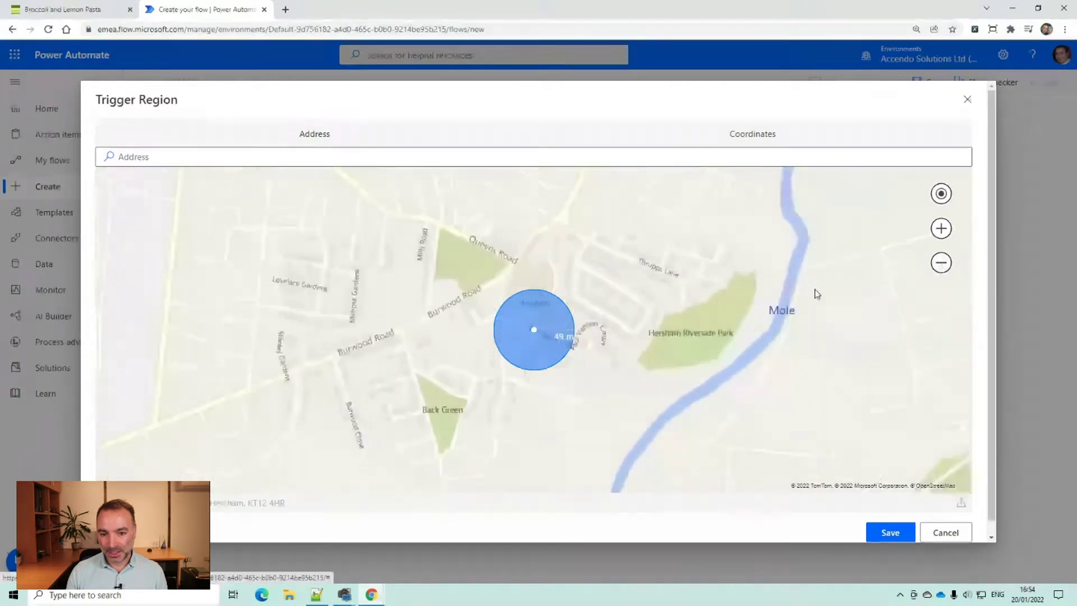
{"action": "left_click", "coordinate": [941, 228]}
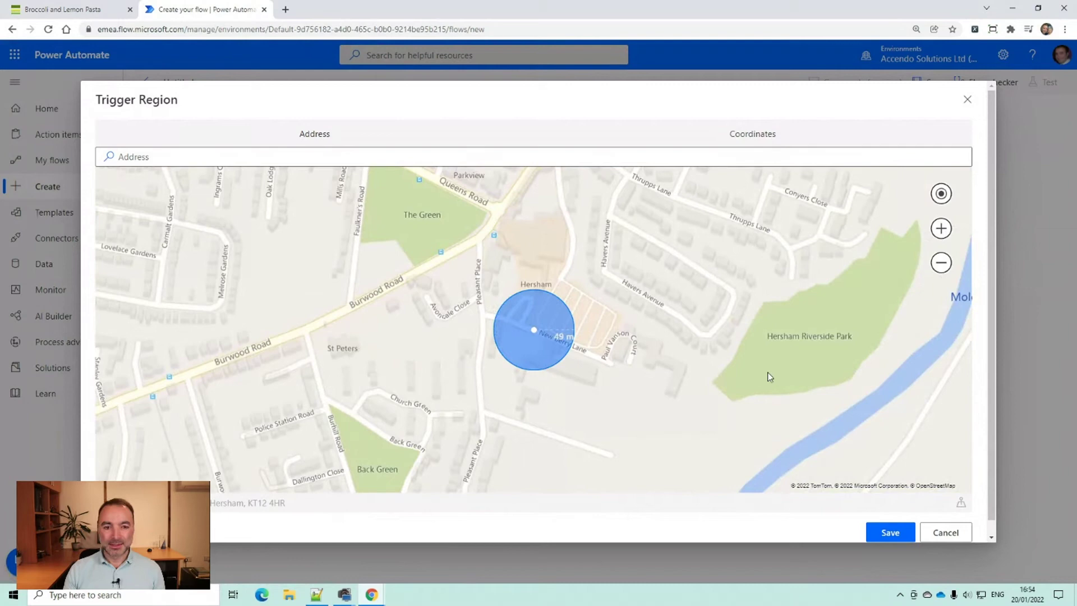
{"action": "left_click", "coordinate": [889, 532]}
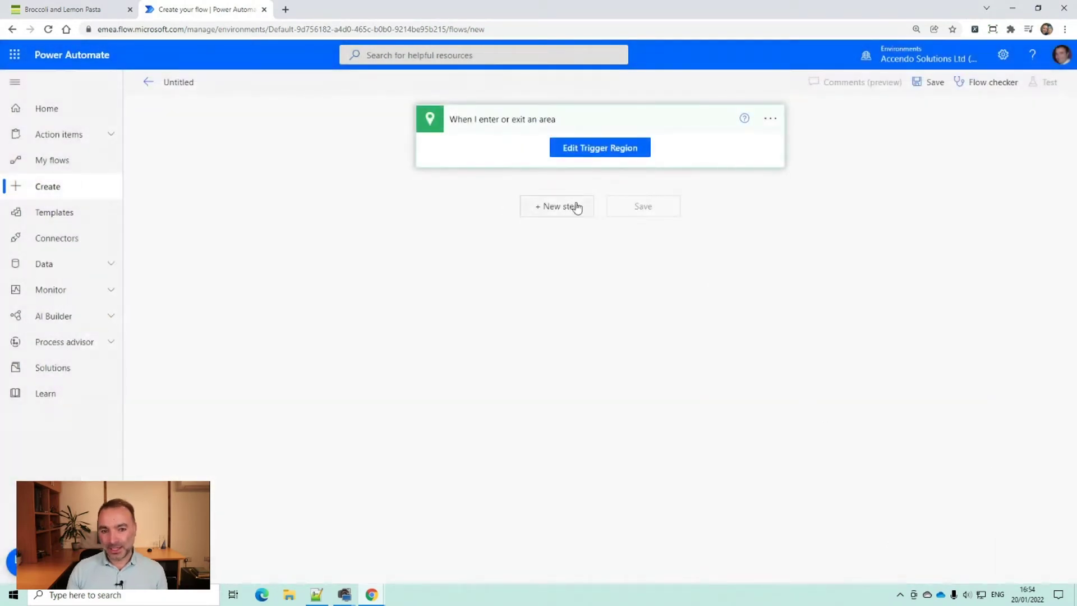
{"action": "left_click", "coordinate": [589, 159]}
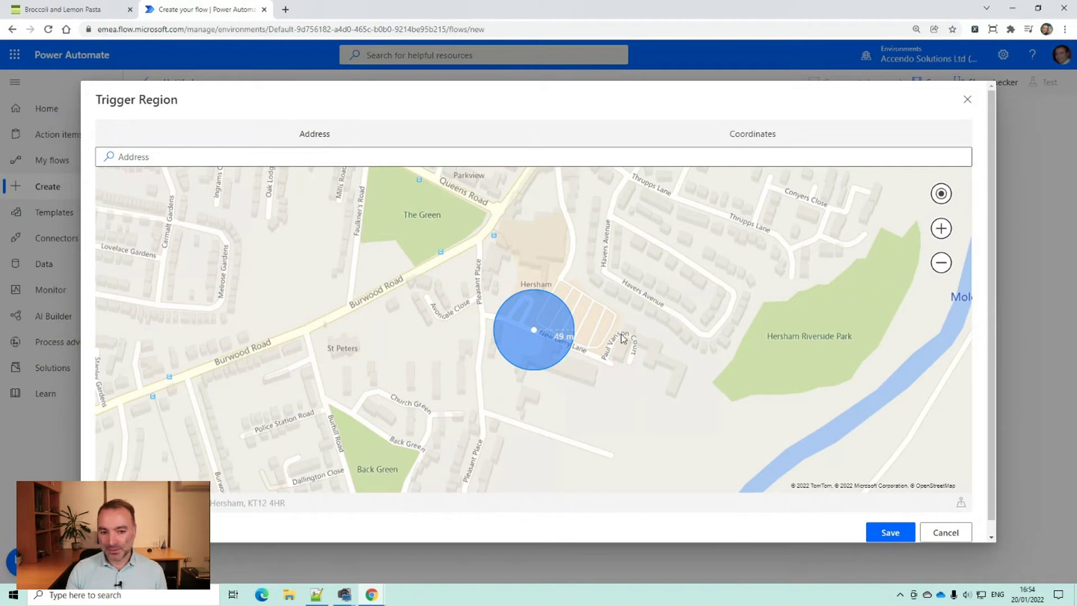
{"action": "left_click", "coordinate": [907, 538]}
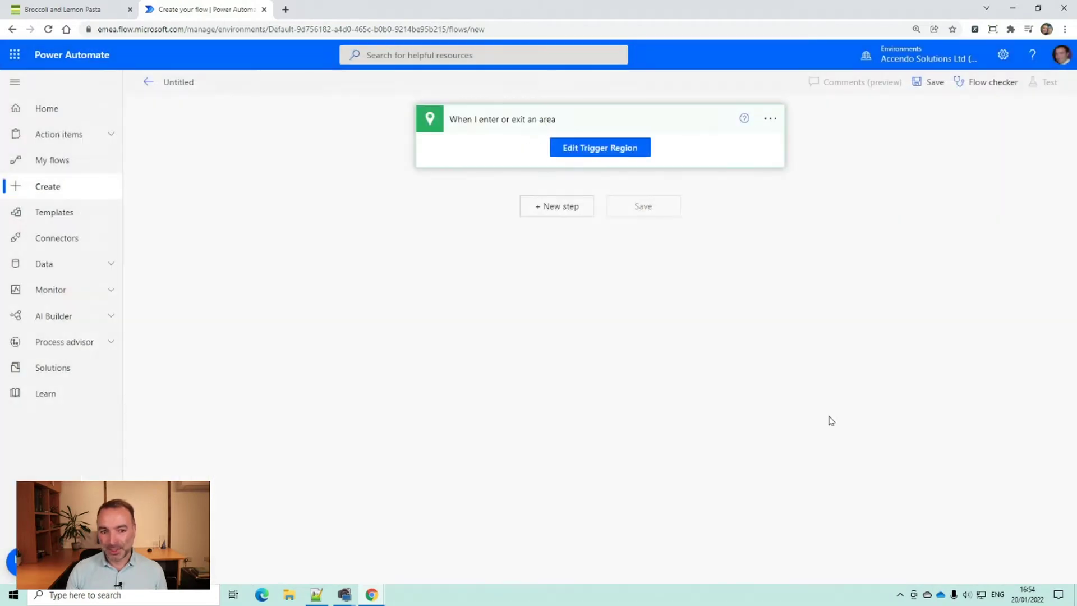
- Add a new step below the area trigger and search operations for 'compose'
{"action": "left_click", "coordinate": [555, 217]}
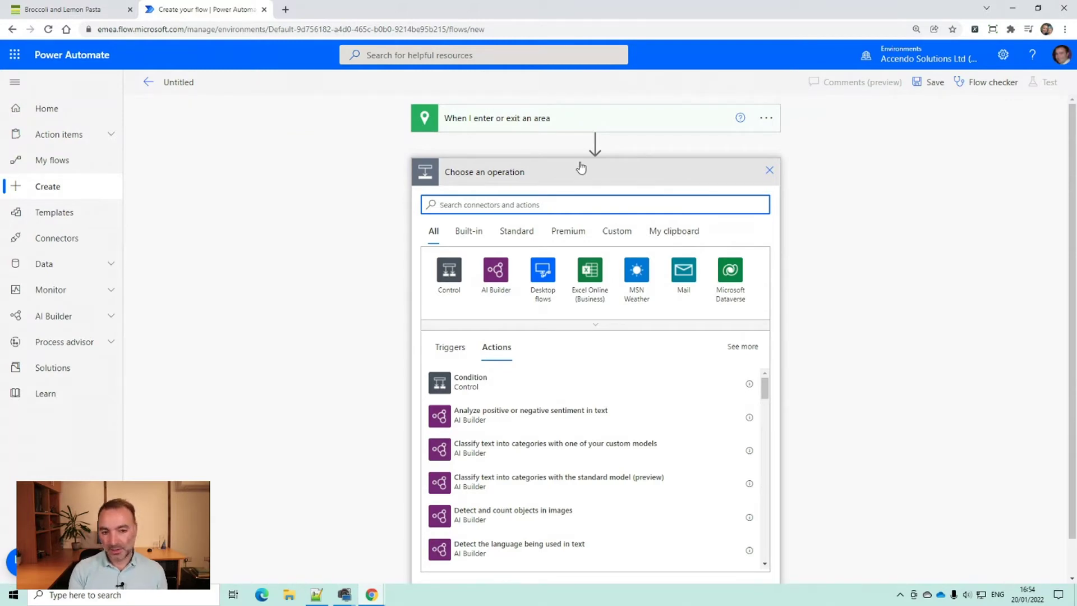
{"action": "type", "text": "co"}
{"action": "key", "text": "BackSpace"}
{"action": "key", "text": "BackSpace"}
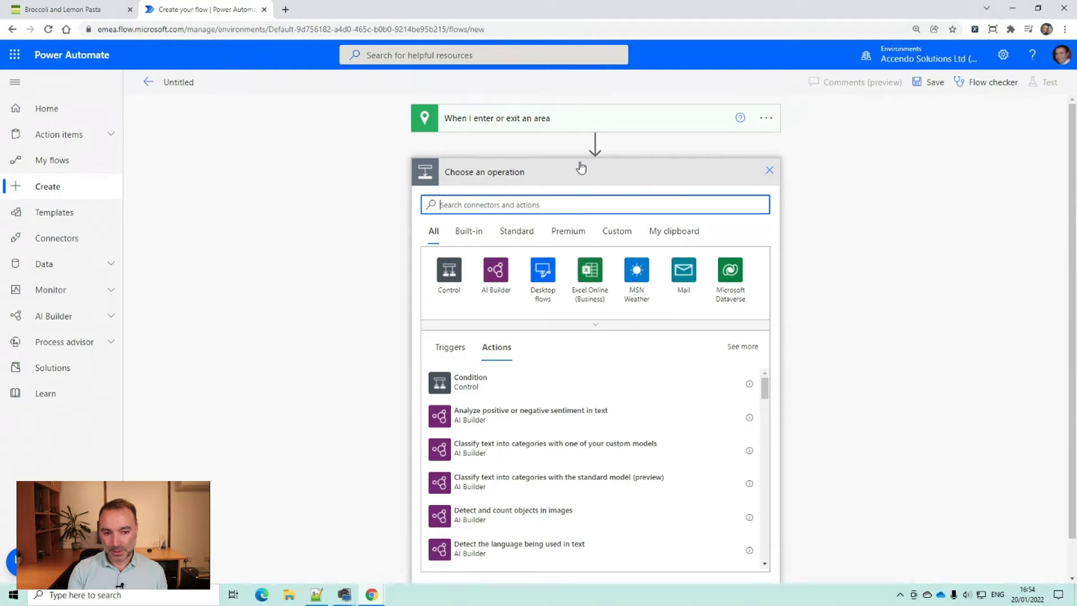
{"action": "type", "text": "compose"}
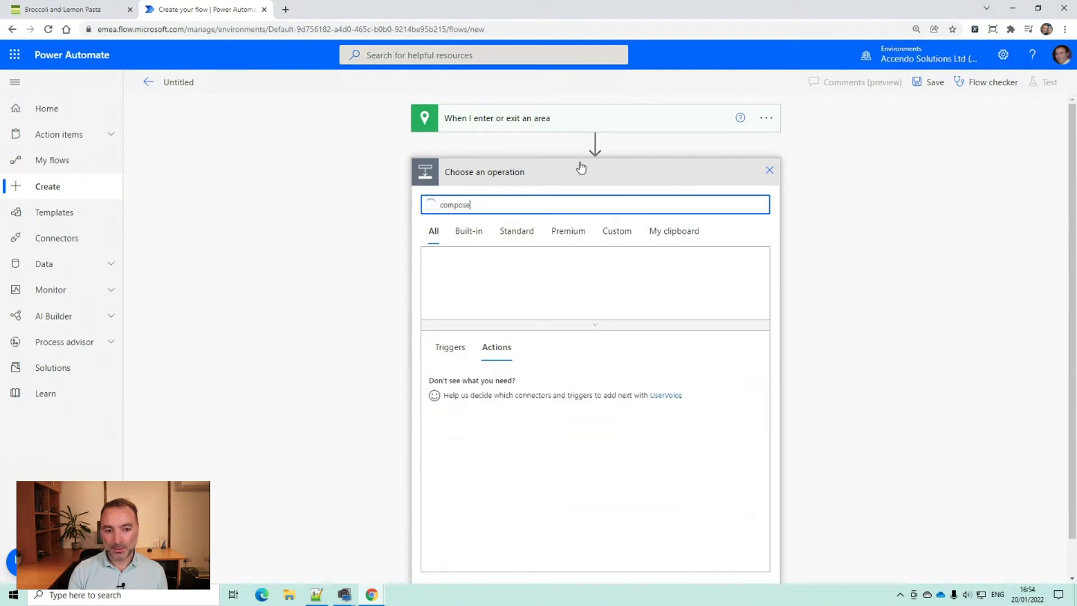
- Add a Compose action and type the expression dayOfWeek(utcNow()) for its Inputs
{"action": "left_click", "coordinate": [506, 385]}
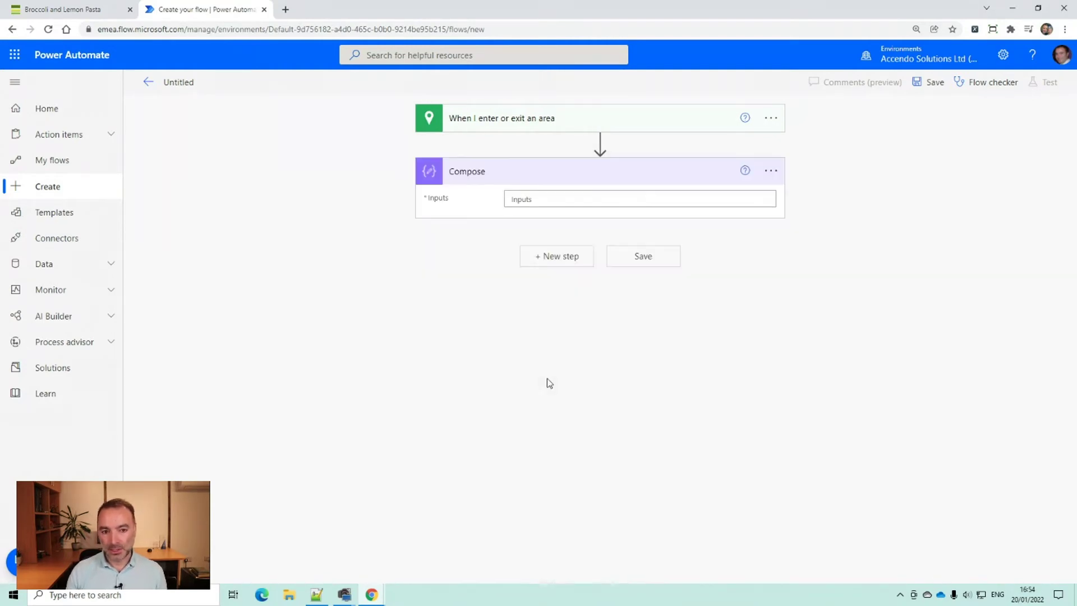
{"action": "left_click", "coordinate": [602, 206]}
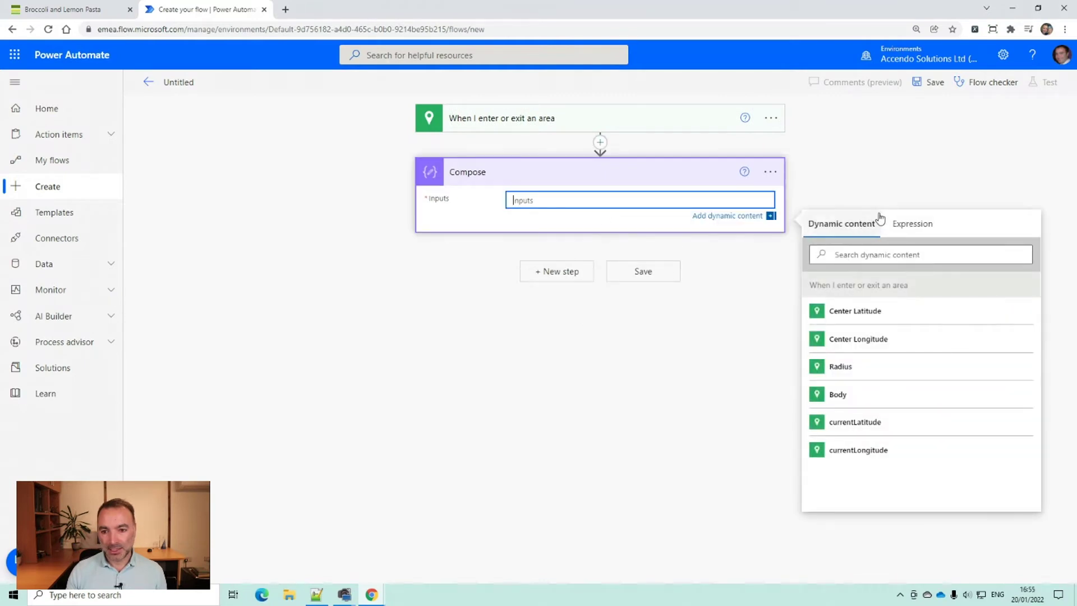
{"action": "left_click", "coordinate": [898, 224]}
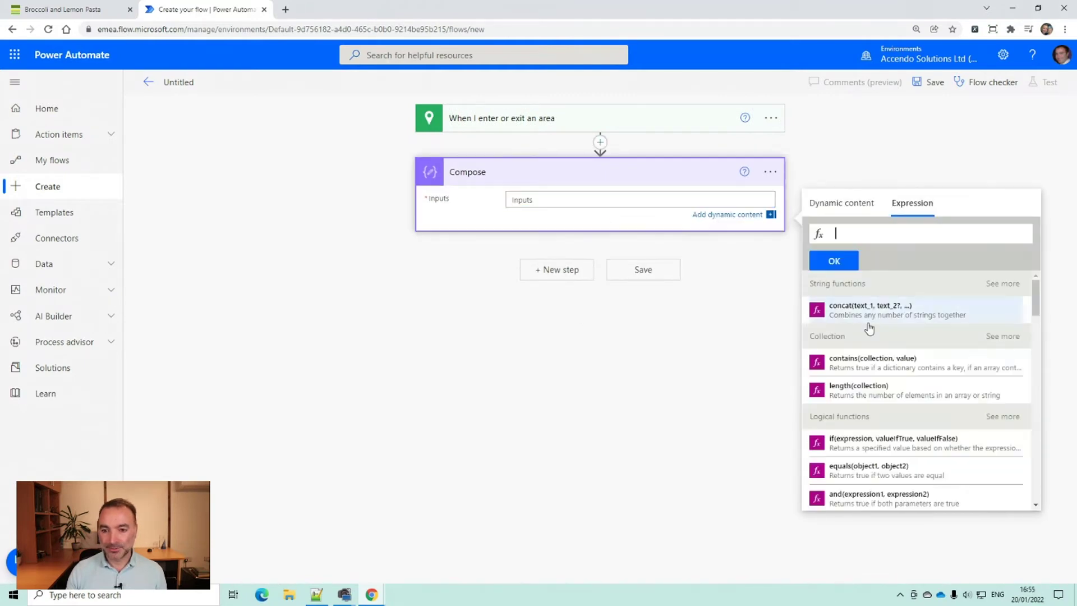
{"action": "type", "text": "form"}
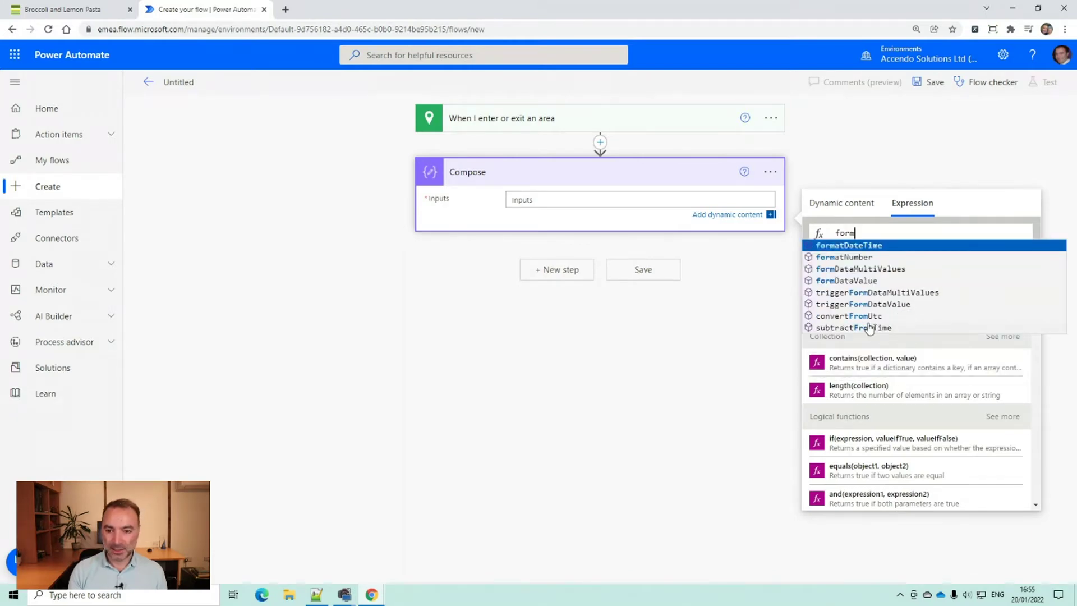
{"action": "key", "text": "Return"}
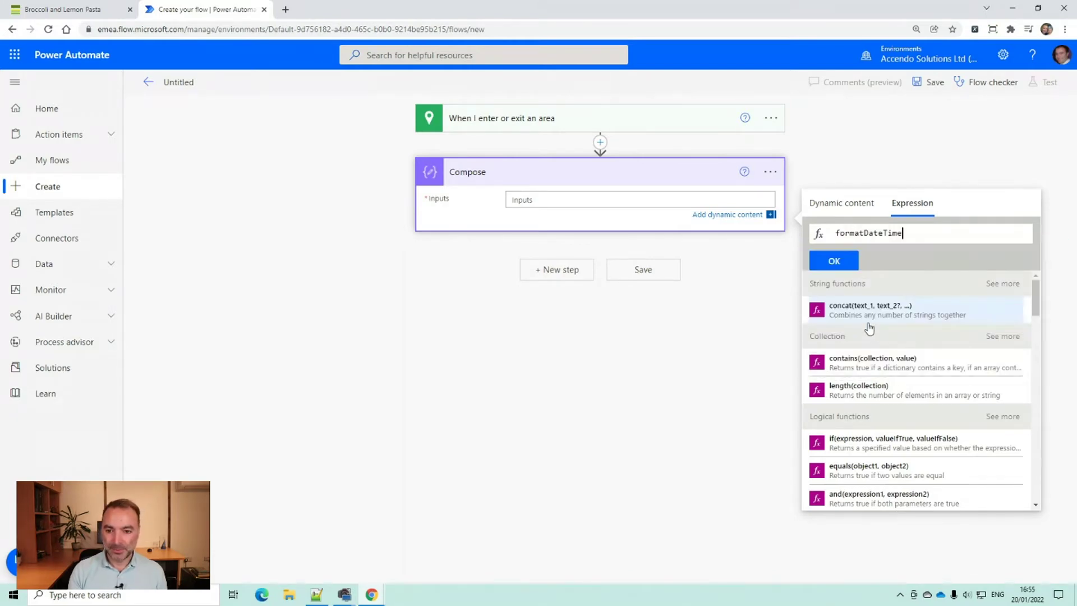
{"action": "key", "text": "BackSpace"}
{"action": "key", "text": "BackSpace"}
{"action": "key", "text": "BackSpace"}
{"action": "key", "text": "BackSpace"}
{"action": "key", "text": "BackSpace"}
{"action": "key", "text": "BackSpace"}
{"action": "key", "text": "BackSpace"}
{"action": "key", "text": "BackSpace"}
{"action": "key", "text": "BackSpace"}
{"action": "key", "text": "BackSpace"}
{"action": "key", "text": "BackSpace"}
{"action": "key", "text": "BackSpace"}
{"action": "key", "text": "BackSpace"}
{"action": "key", "text": "BackSpace"}
{"action": "type", "text": "week"}
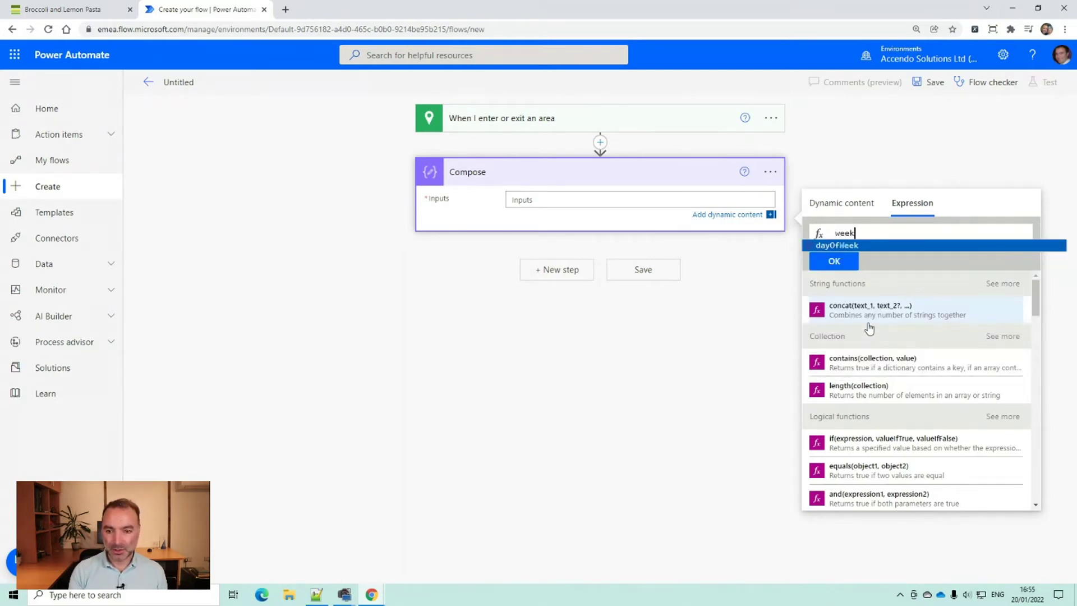
{"action": "key", "text": "Return"}
{"action": "type", "text": "("}
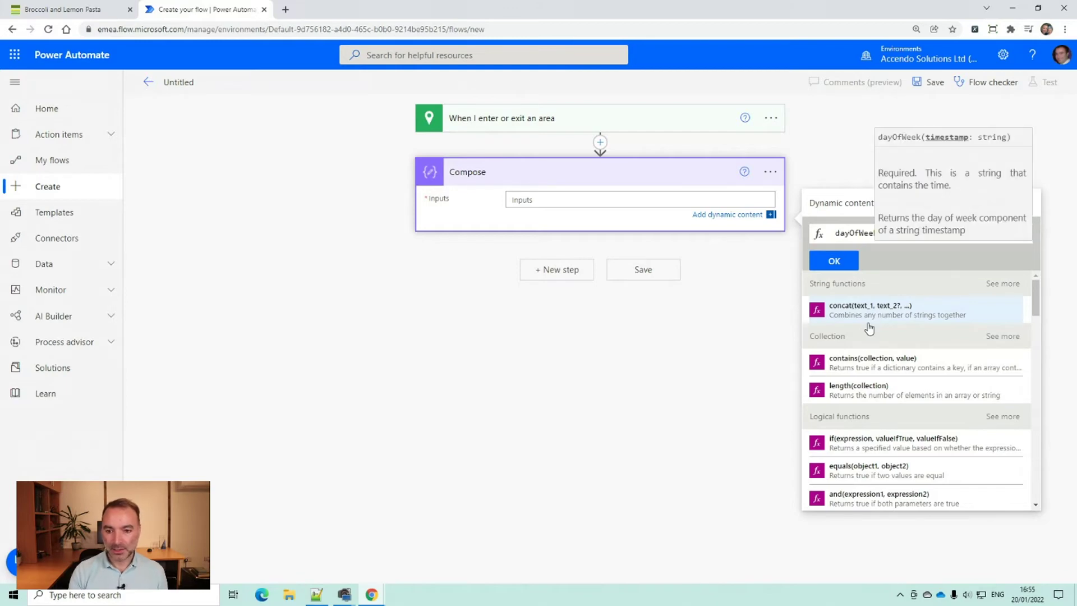
{"action": "left_click", "coordinate": [870, 241]}
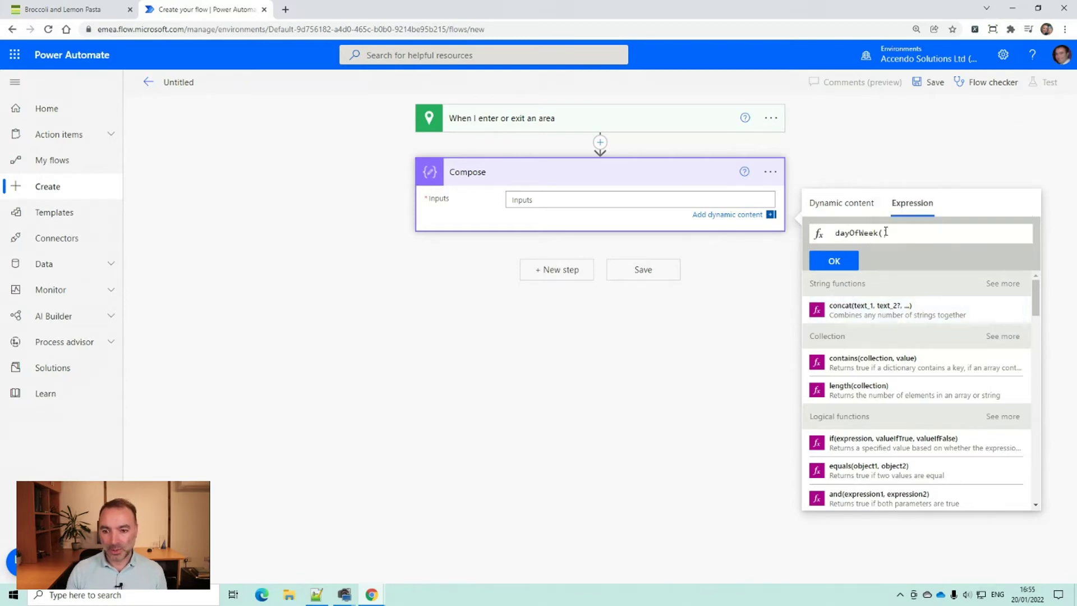
{"action": "type", "text": "utc"}
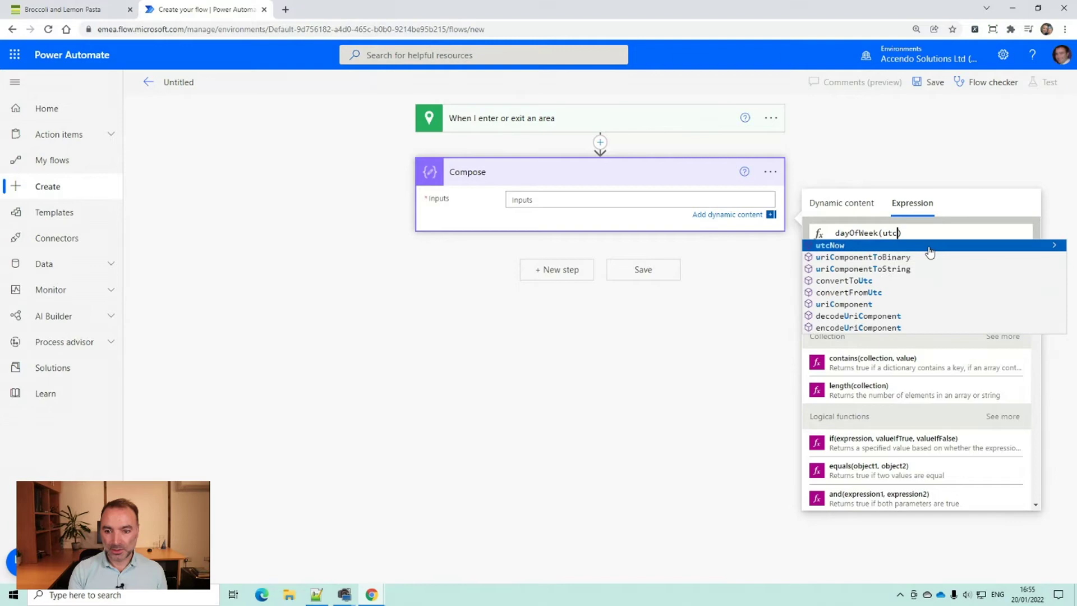
{"action": "key", "text": "Return"}
{"action": "type", "text": "()())"}
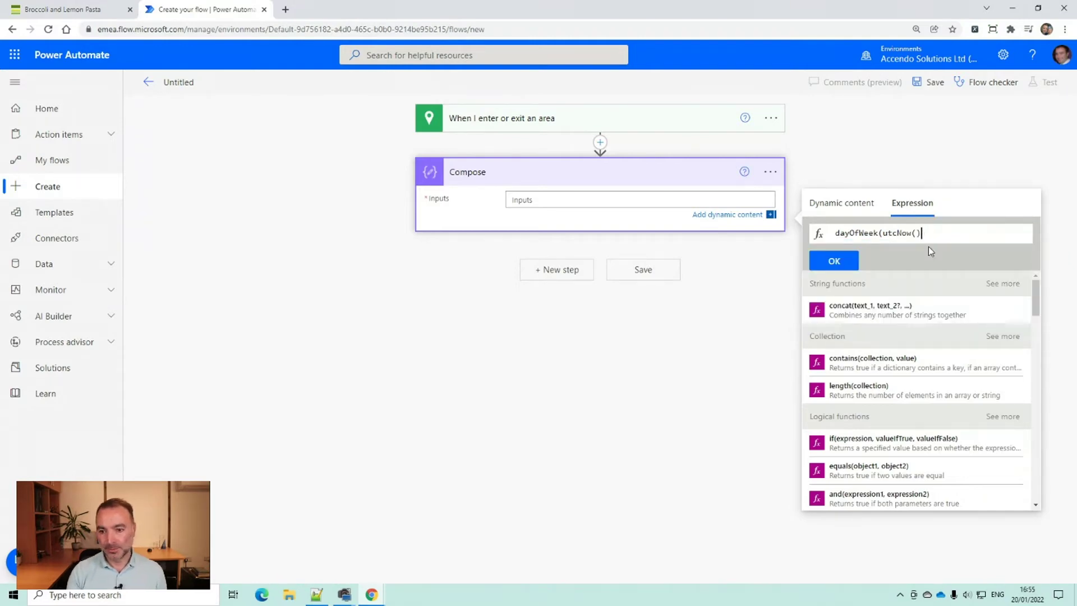
- Fix the missing bracket and insert dayOfWeek(utcNow()) into the Compose Inputs
{"action": "left_click", "coordinate": [836, 261]}
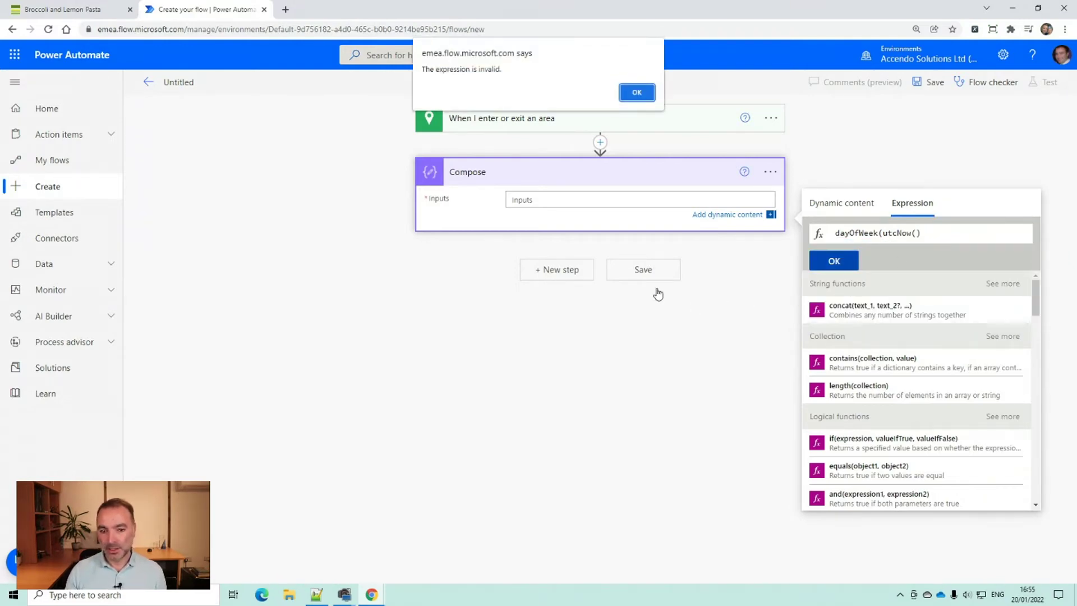
{"action": "left_click", "coordinate": [634, 101]}
{"action": "left_click", "coordinate": [940, 233]}
{"action": "type", "text": ")"}
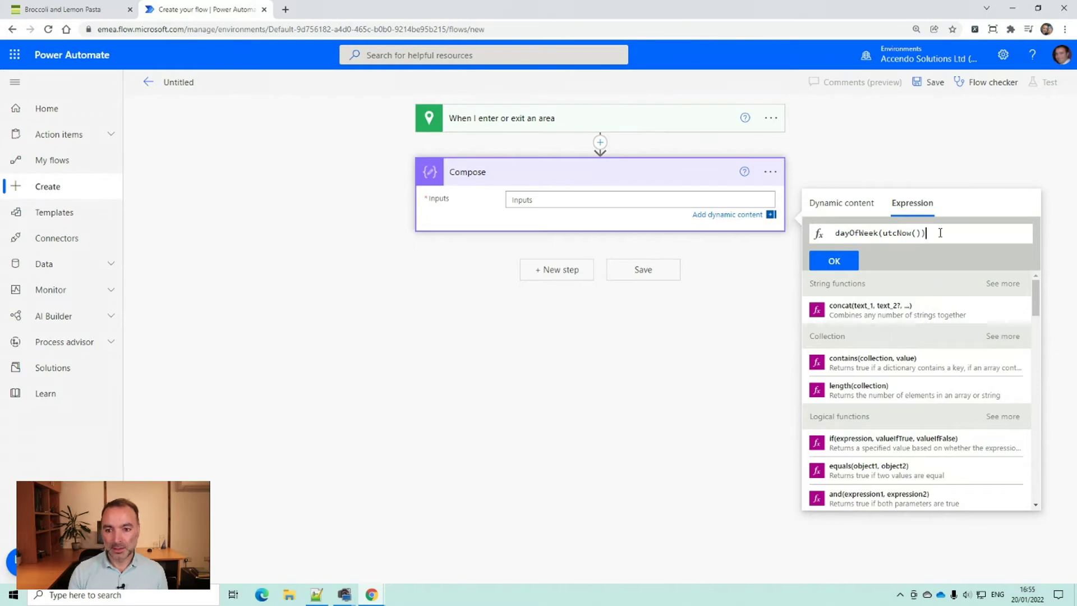
{"action": "left_click", "coordinate": [836, 259]}
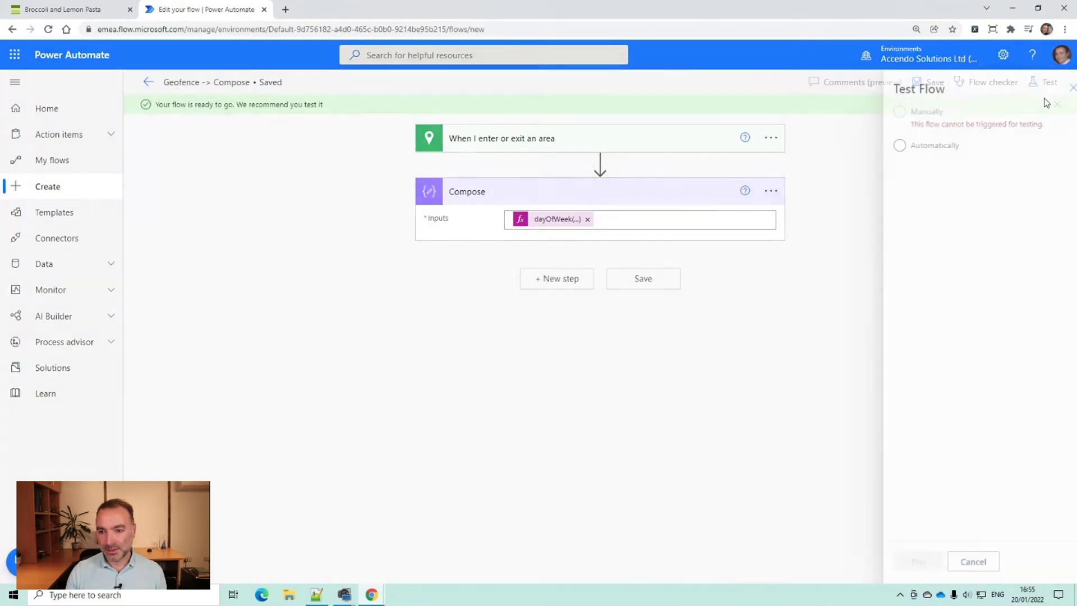
- Cancel the test and replace the area trigger with 'Manually trigger a flow'
{"action": "left_click", "coordinate": [884, 145]}
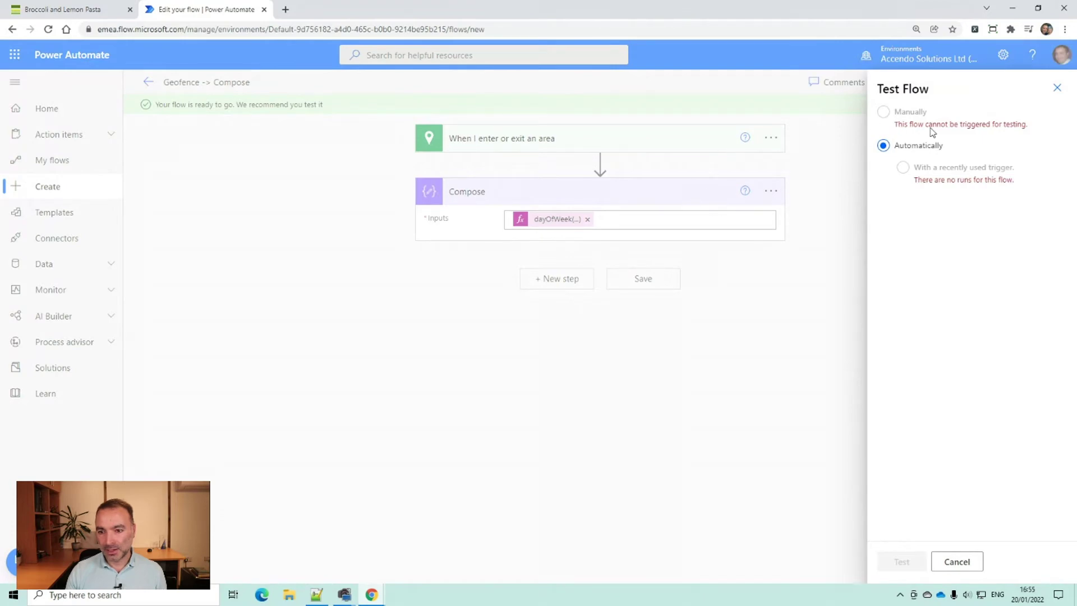
{"action": "left_click", "coordinate": [965, 563]}
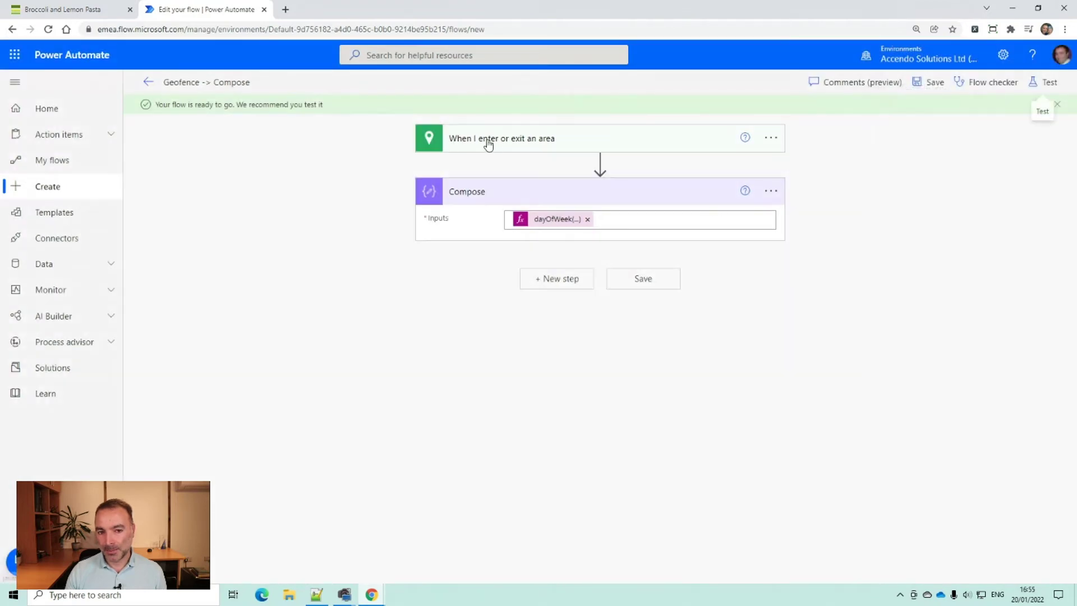
{"action": "left_click", "coordinate": [770, 138]}
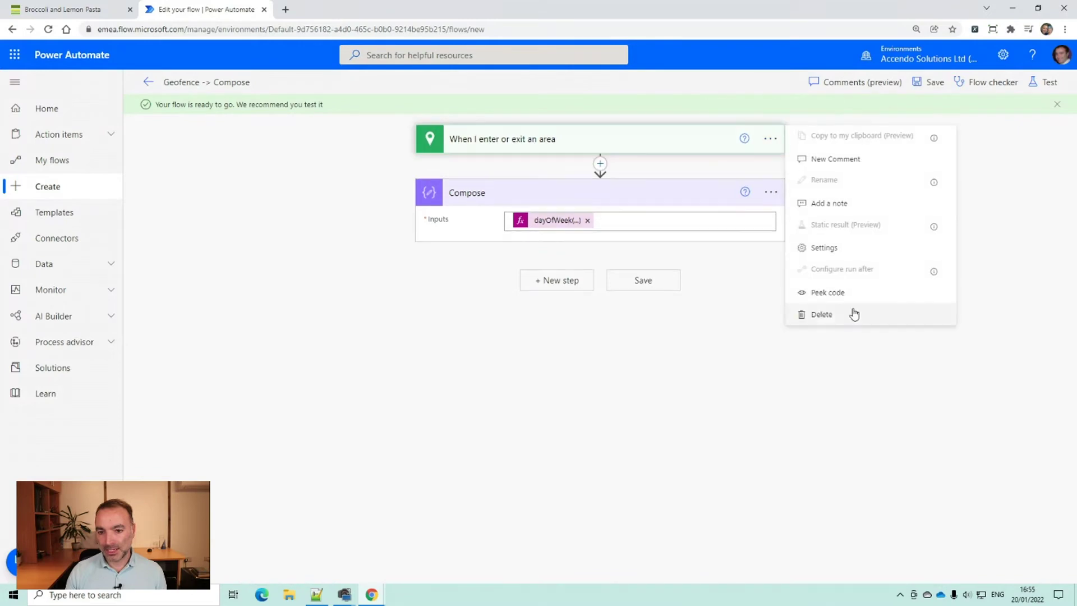
{"action": "left_click", "coordinate": [853, 314]}
{"action": "left_click", "coordinate": [548, 338]}
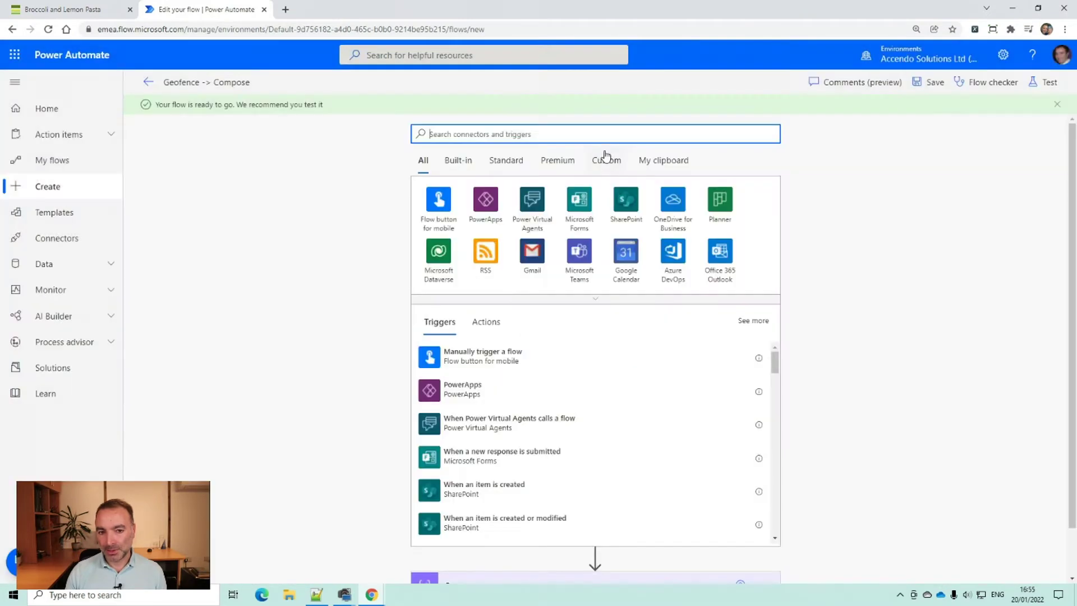
{"action": "left_click", "coordinate": [462, 205]}
{"action": "left_click", "coordinate": [474, 203]}
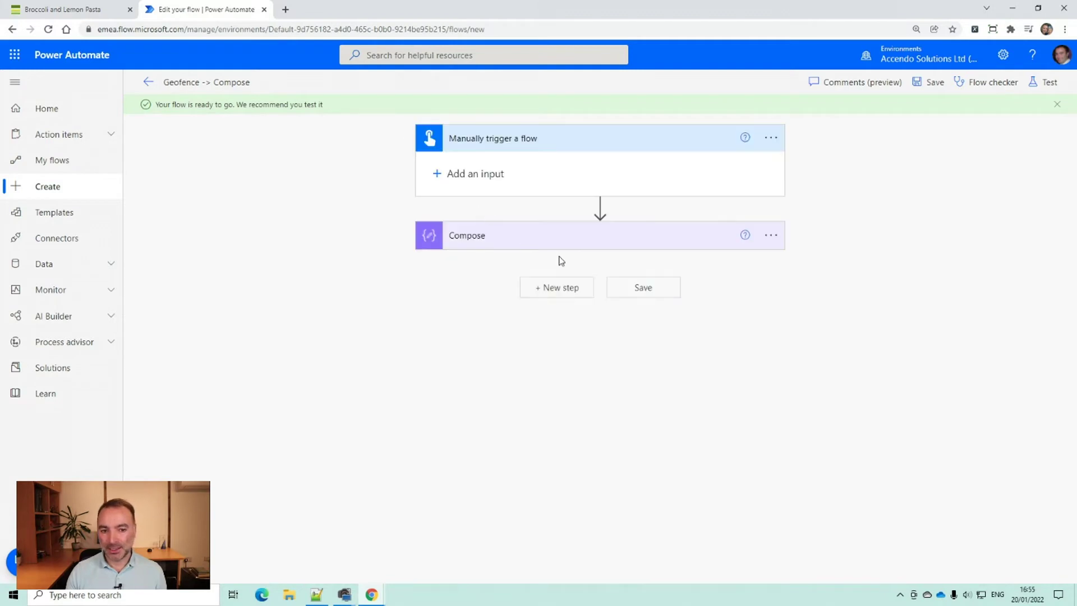
- Save, run a manual test, and confirm the Compose step returned 4
{"action": "left_click", "coordinate": [932, 84]}
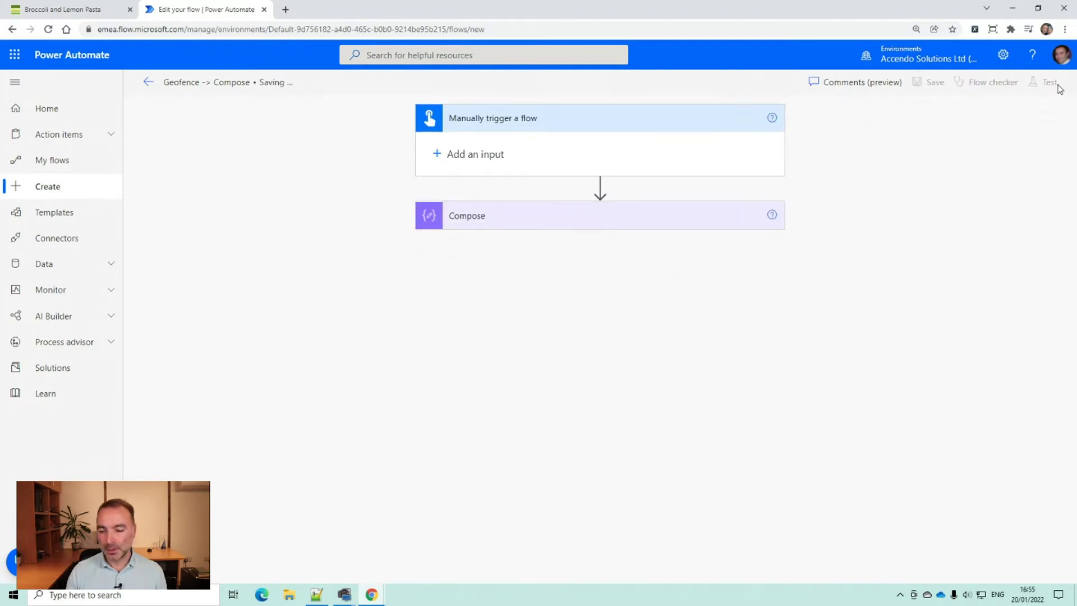
{"action": "left_click", "coordinate": [1050, 83]}
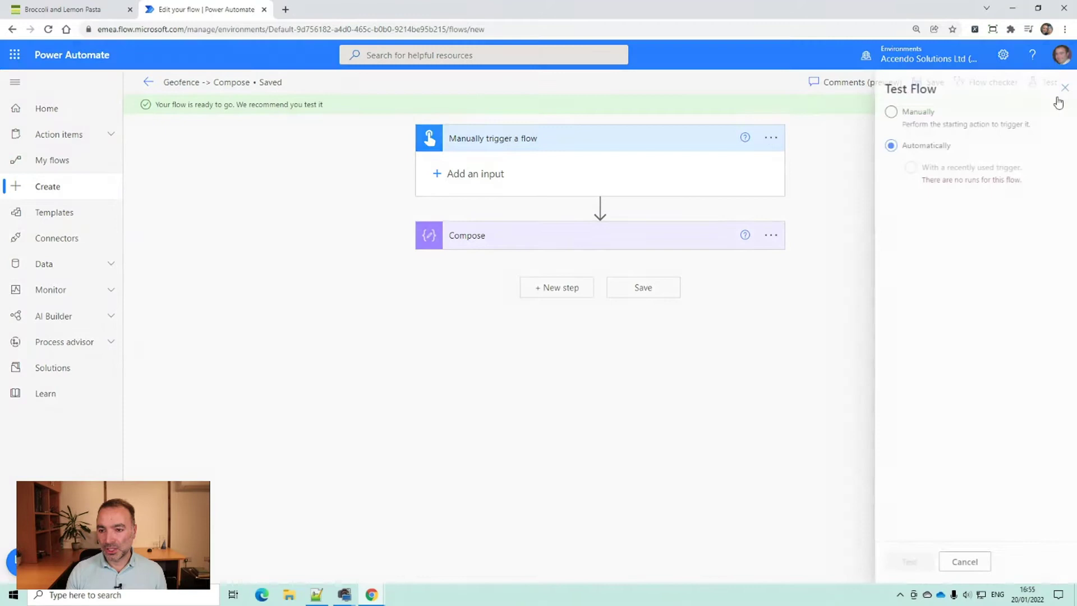
{"action": "left_click", "coordinate": [917, 125]}
{"action": "left_click", "coordinate": [901, 561]}
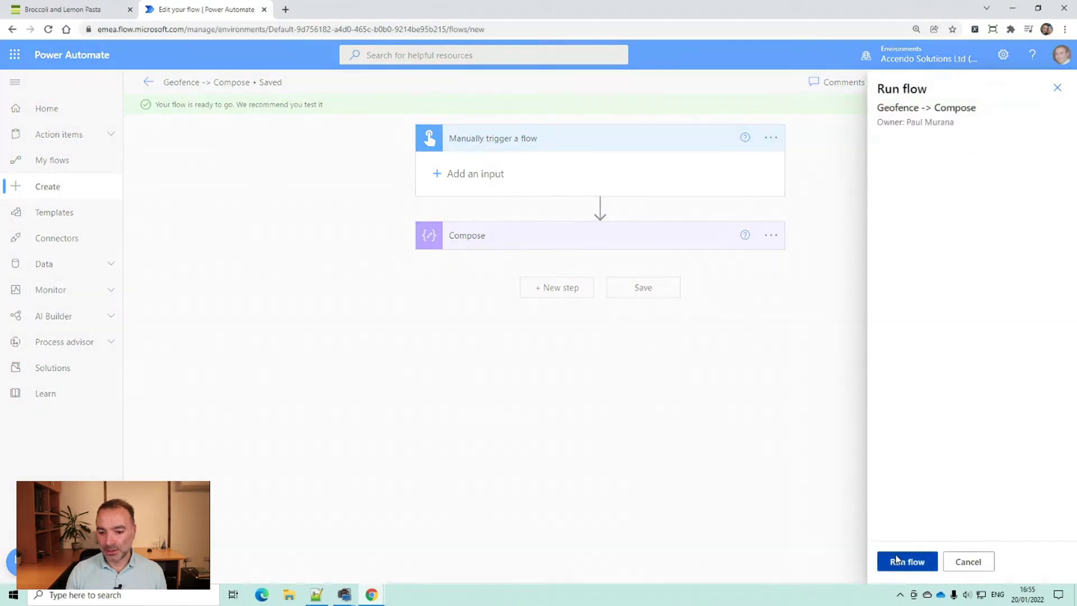
{"action": "left_click", "coordinate": [897, 560]}
{"action": "left_click", "coordinate": [897, 559]}
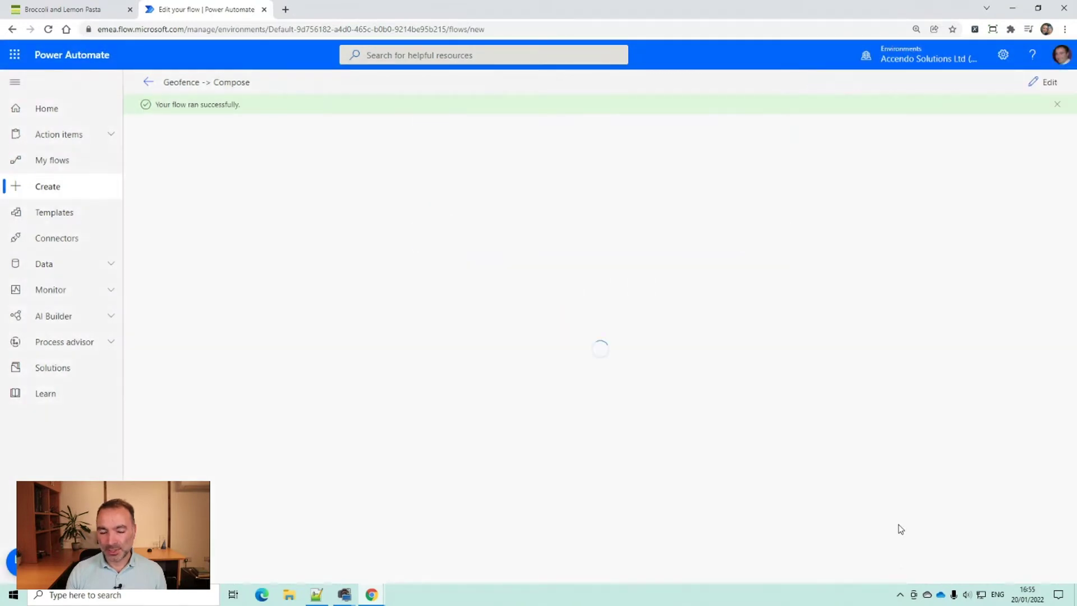
{"action": "left_click", "coordinate": [606, 207]}
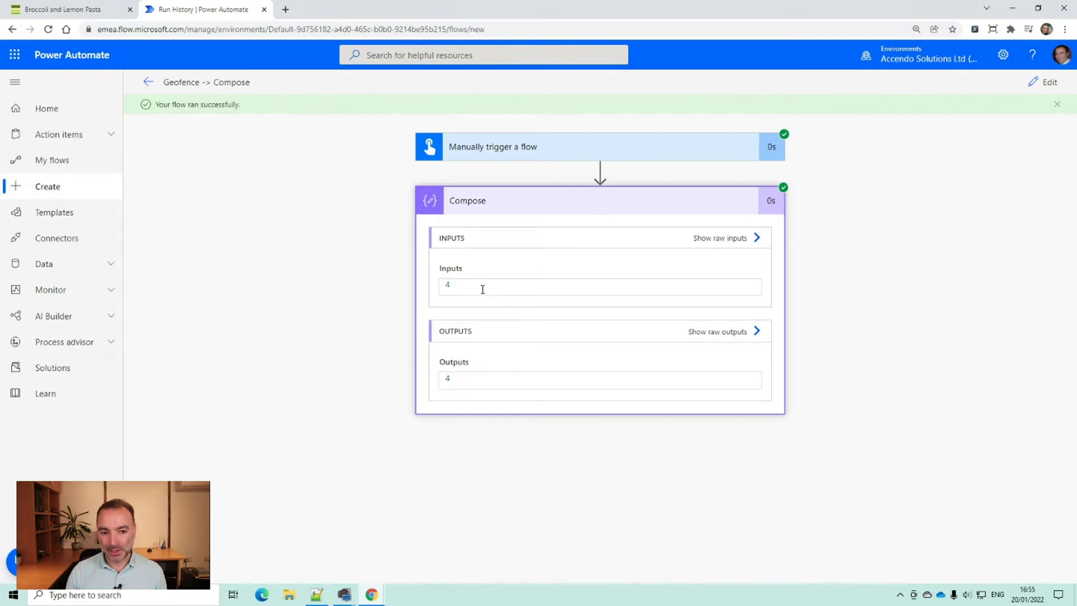
{"action": "left_click_drag", "start_coordinate": [452, 290], "coordinate": [442, 296]}
{"action": "left_click", "coordinate": [1045, 85]}
- Add a Condition testing whether the copied dayOfWeek(utcNow()) expression equals 2
{"action": "left_click", "coordinate": [584, 222]}
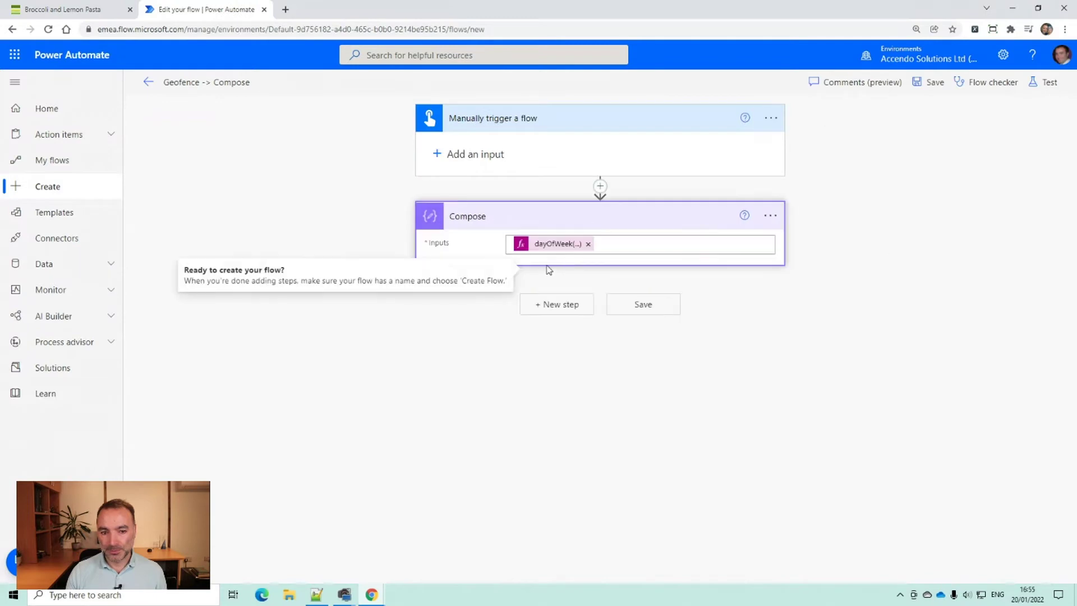
{"action": "left_click", "coordinate": [548, 245]}
{"action": "left_click_drag", "start_coordinate": [835, 300], "coordinate": [927, 299]}
{"action": "key", "text": "ctrl+c"}
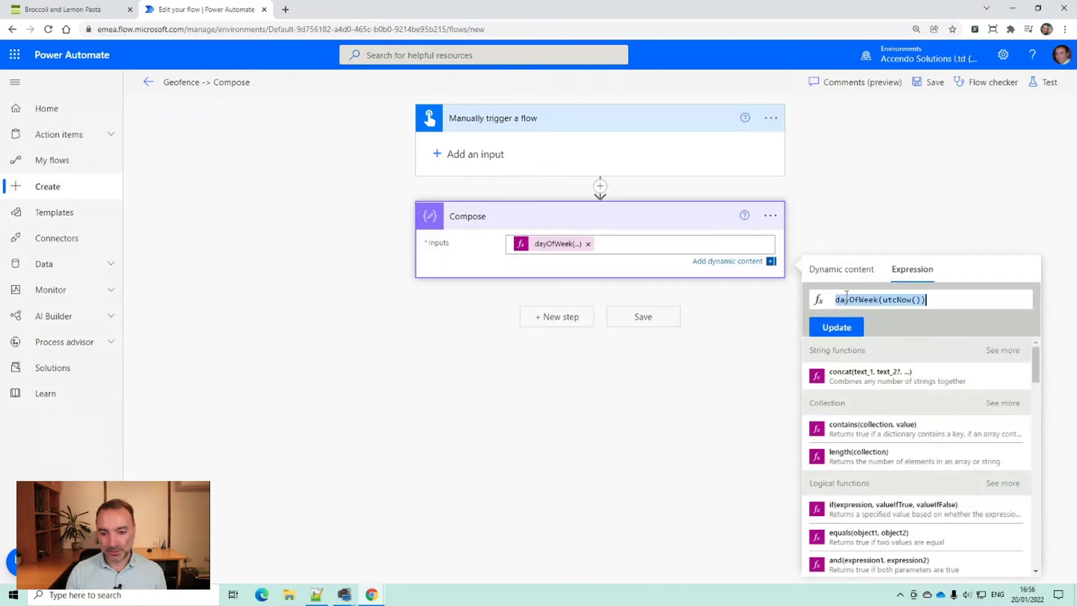
{"action": "left_click", "coordinate": [557, 317]}
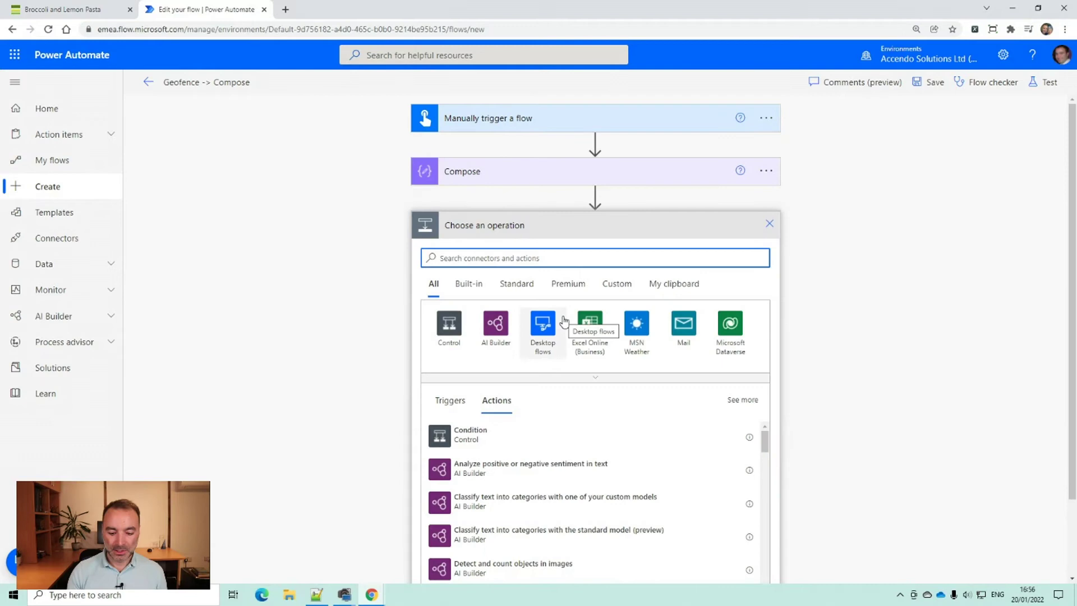
{"action": "type", "text": "cond"}
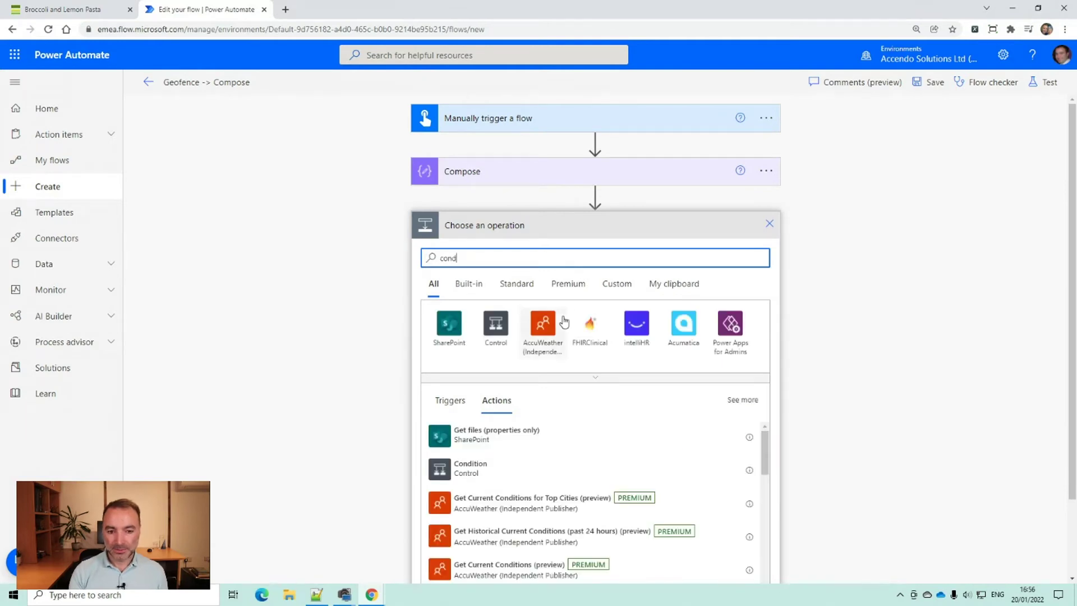
{"action": "left_click", "coordinate": [483, 476]}
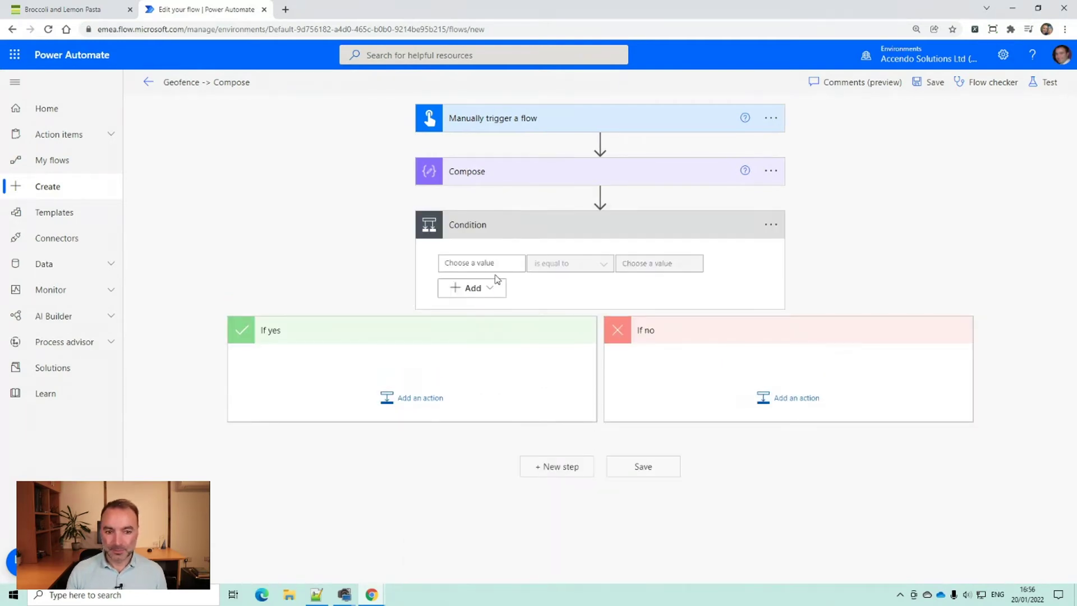
{"action": "left_click", "coordinate": [475, 264]}
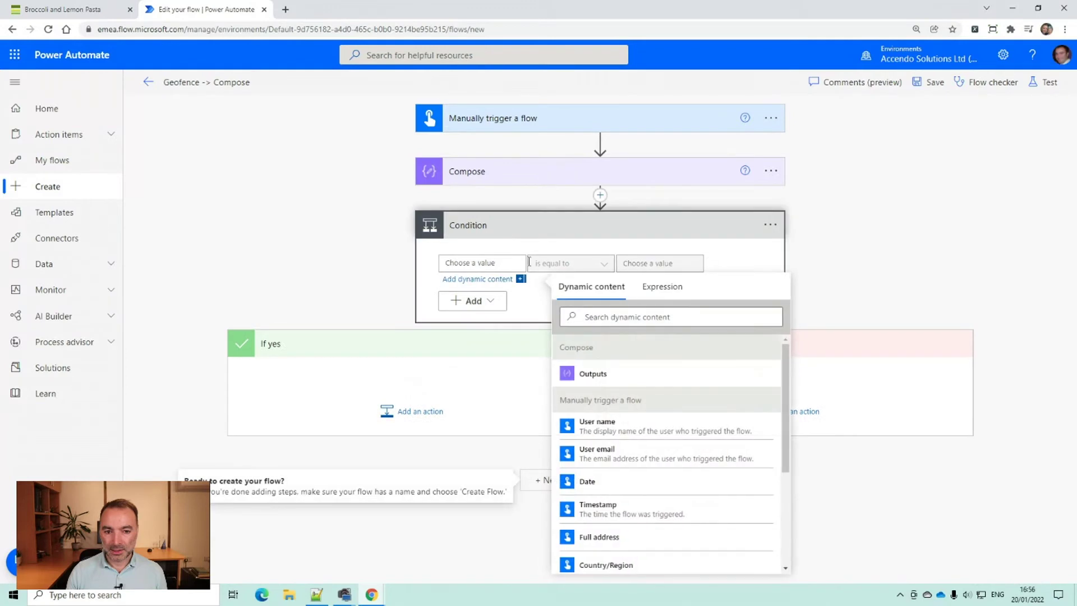
{"action": "left_click", "coordinate": [658, 286]}
{"action": "key", "text": "ctrl+v"}
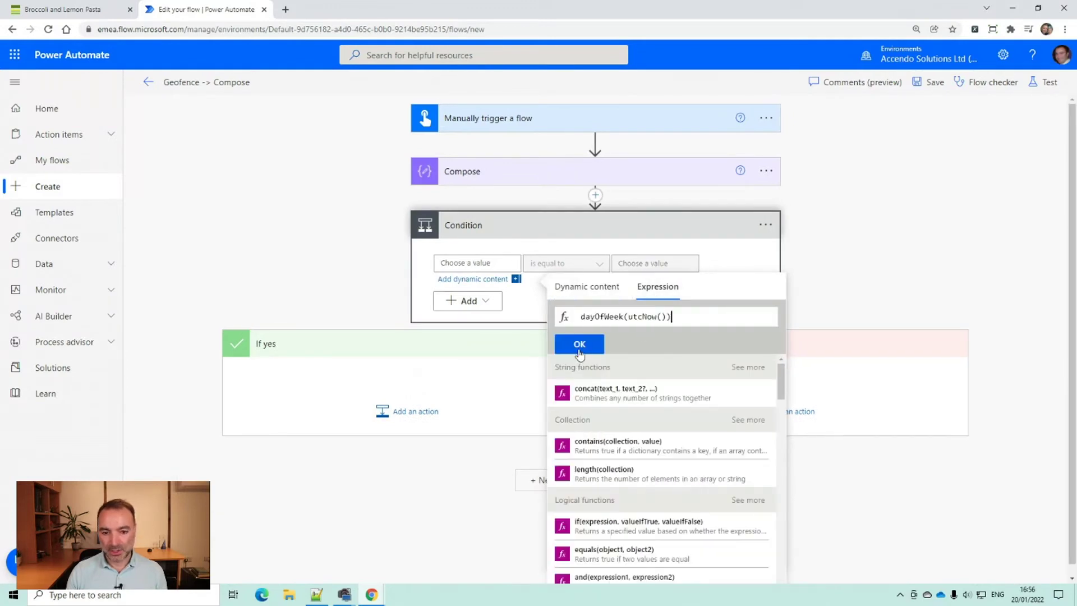
{"action": "left_click", "coordinate": [579, 344]}
{"action": "left_click", "coordinate": [673, 264]}
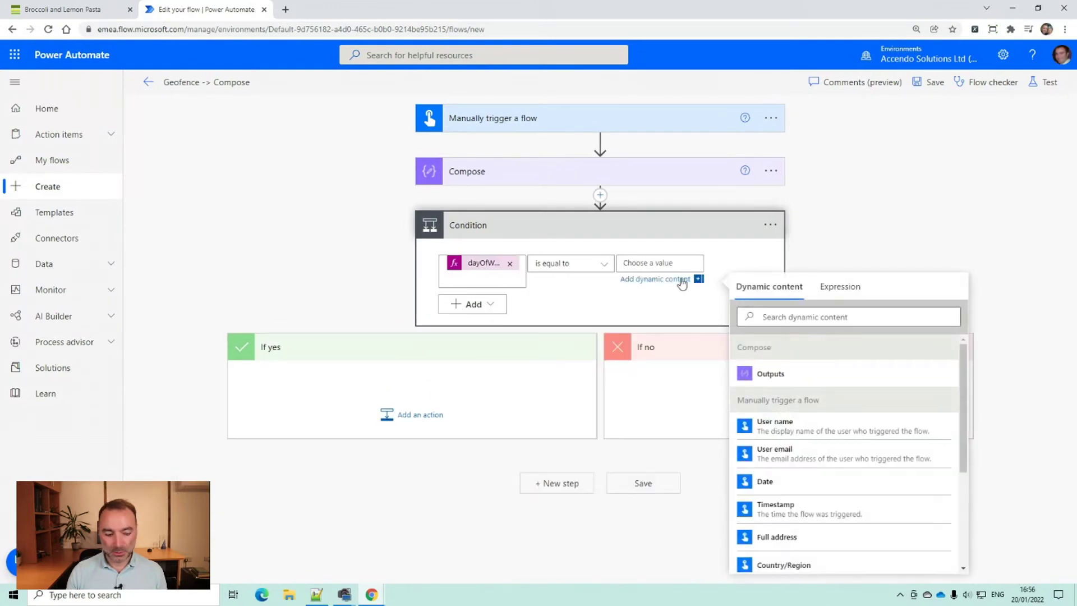
{"action": "type", "text": "2"}
- Delete the Compose step and rename the Condition to checkTuesday
{"action": "left_click", "coordinate": [771, 171]}
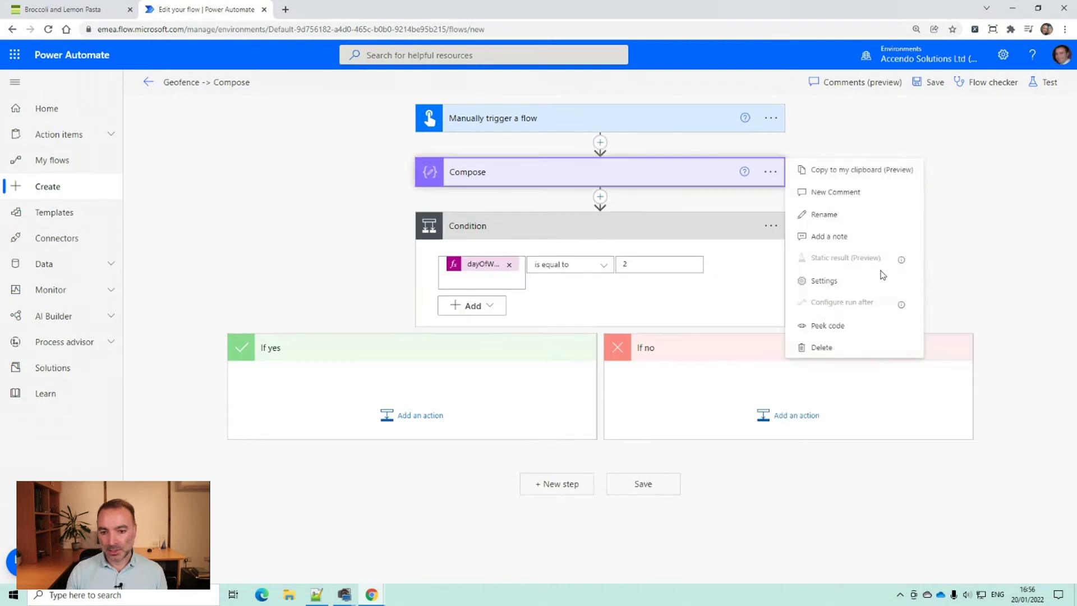
{"action": "left_click", "coordinate": [823, 349]}
{"action": "left_click", "coordinate": [547, 339]}
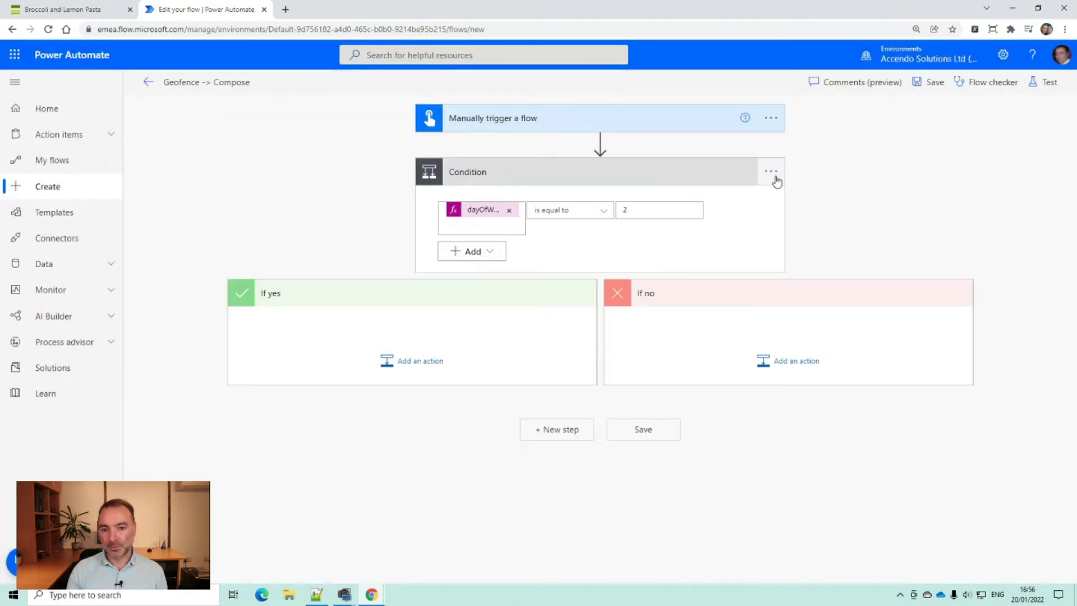
{"action": "left_click", "coordinate": [772, 173]}
{"action": "left_click", "coordinate": [828, 217]}
{"action": "type", "text": "checkTuesday"}
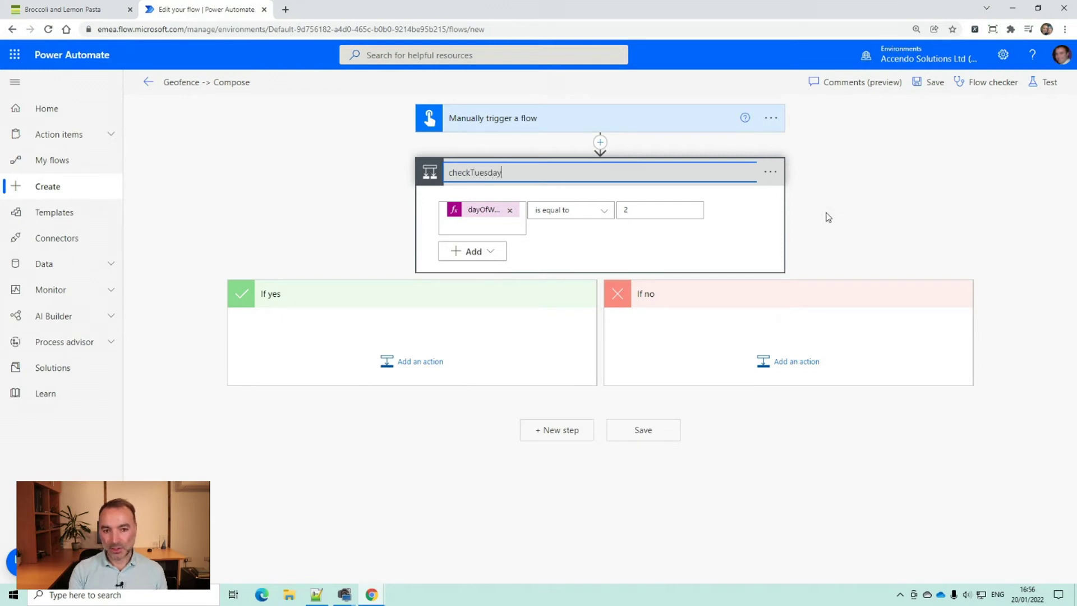
{"action": "key", "text": "Return"}
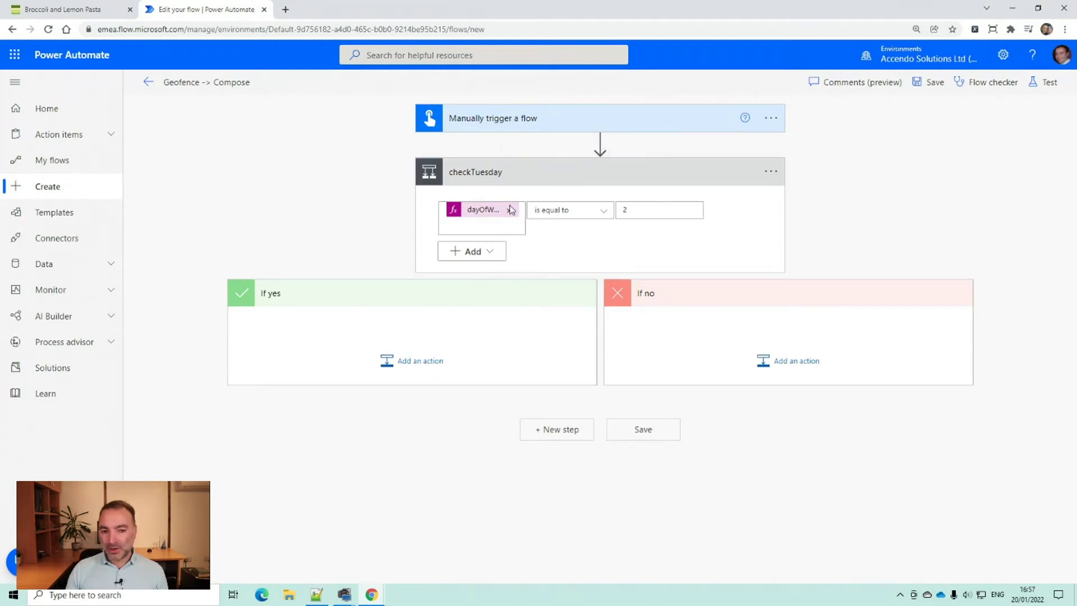
- Add 'Send me a mobile notification' under If yes with text 'You are making dinner tonight'
{"action": "left_click", "coordinate": [412, 361]}
{"action": "type", "text": "send"}
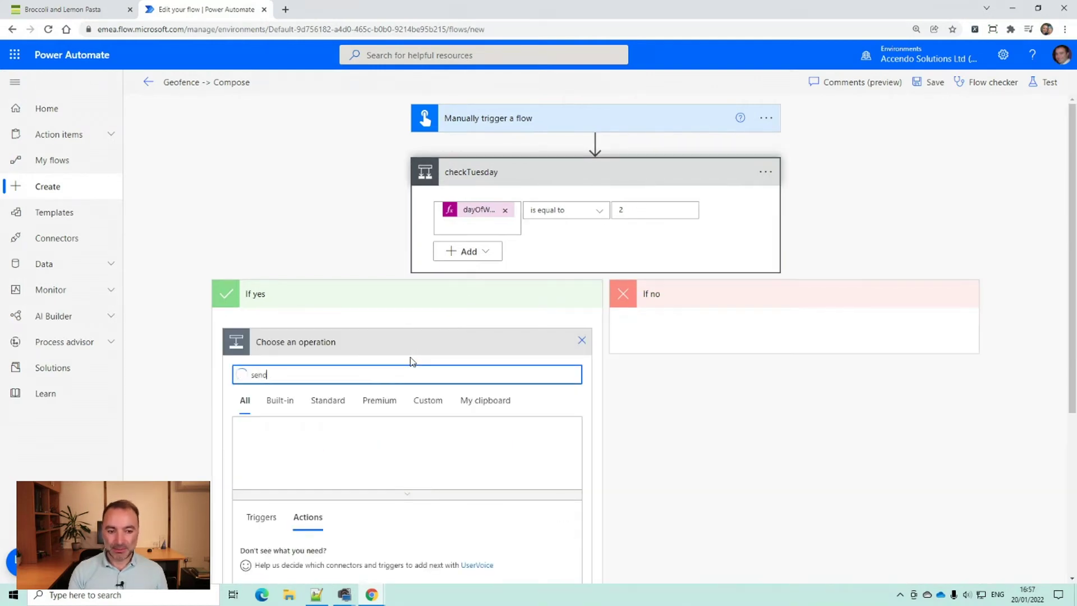
{"action": "left_click", "coordinate": [300, 547]}
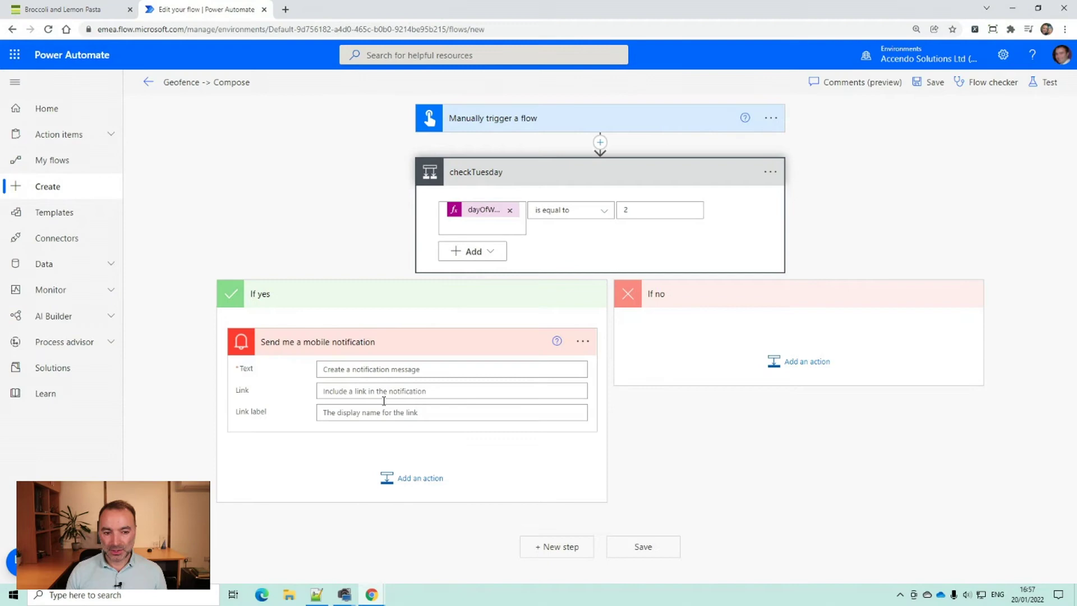
{"action": "left_click", "coordinate": [364, 369]}
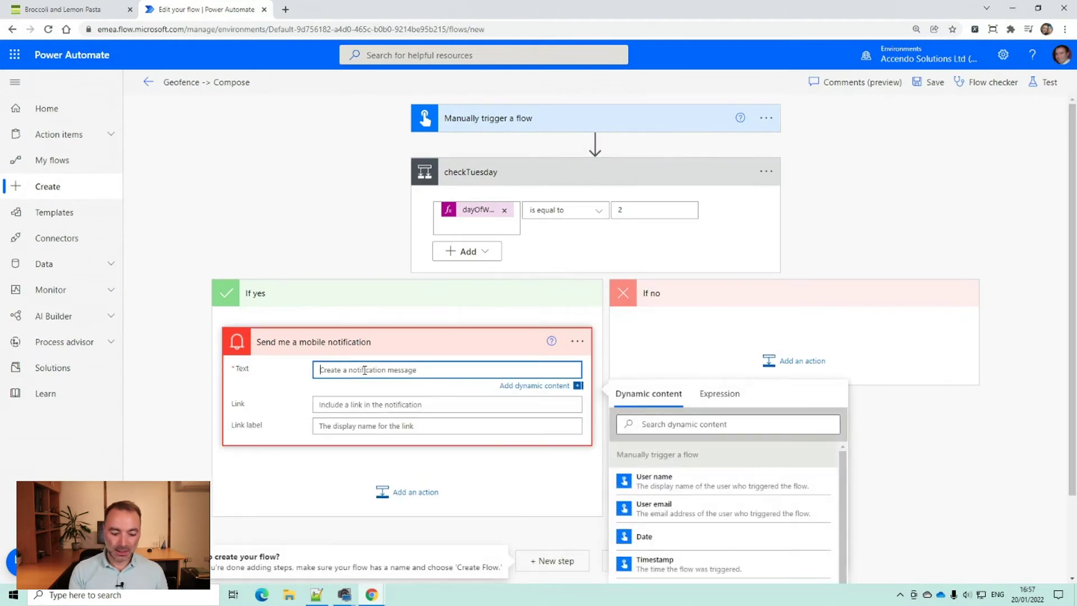
{"action": "type", "text": "You are making dinner tonight"}
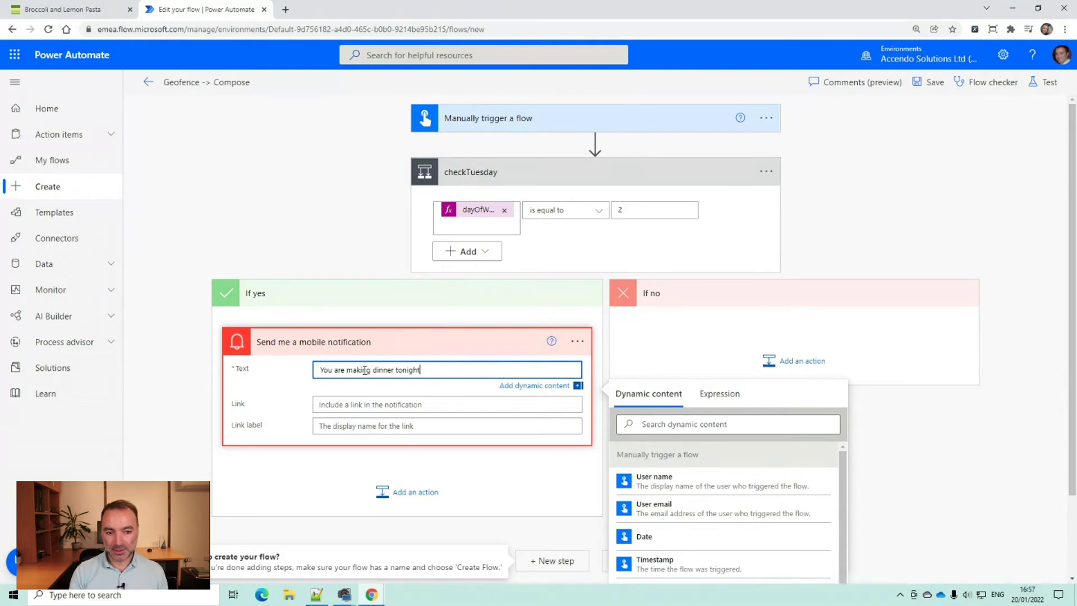
- Copy the Waitrose recipe URL and paste it into the notification's Link field
{"action": "left_click", "coordinate": [66, 10]}
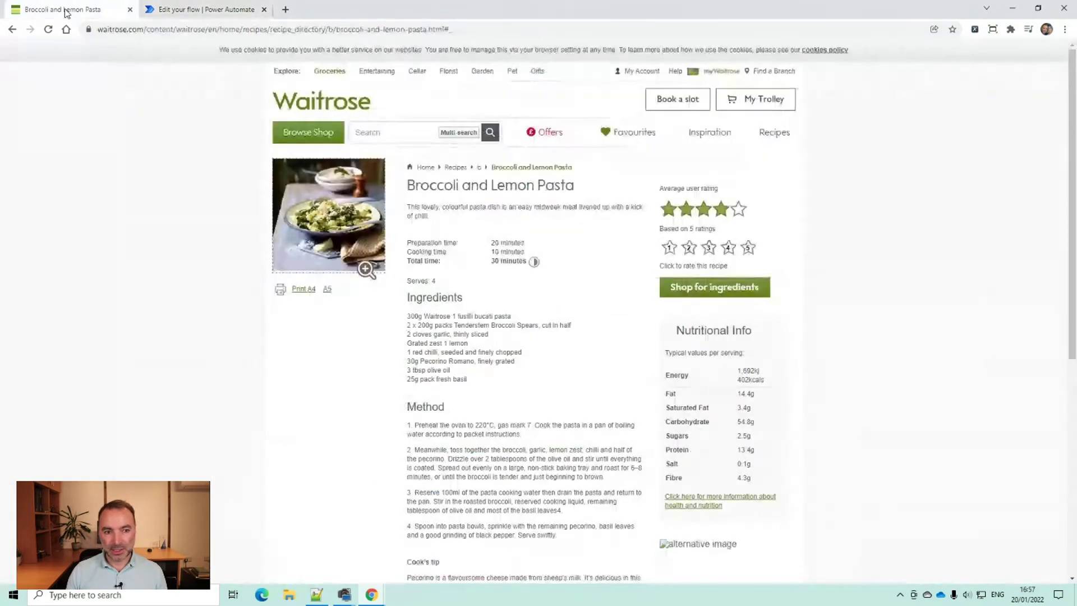
{"action": "left_click", "coordinate": [225, 28]}
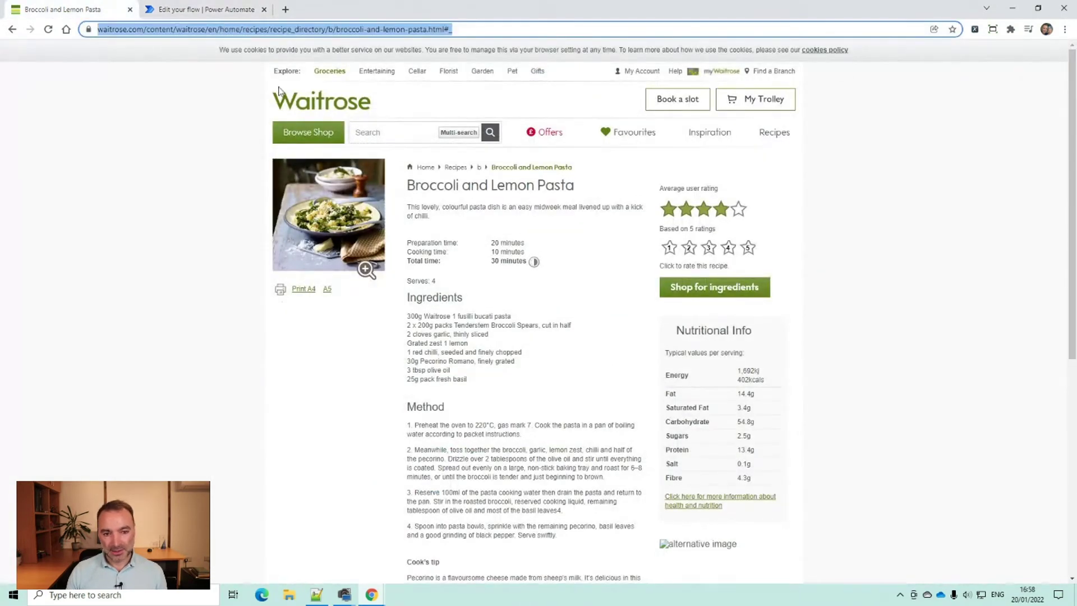
{"action": "left_click_drag", "start_coordinate": [409, 185], "coordinate": [571, 188]}
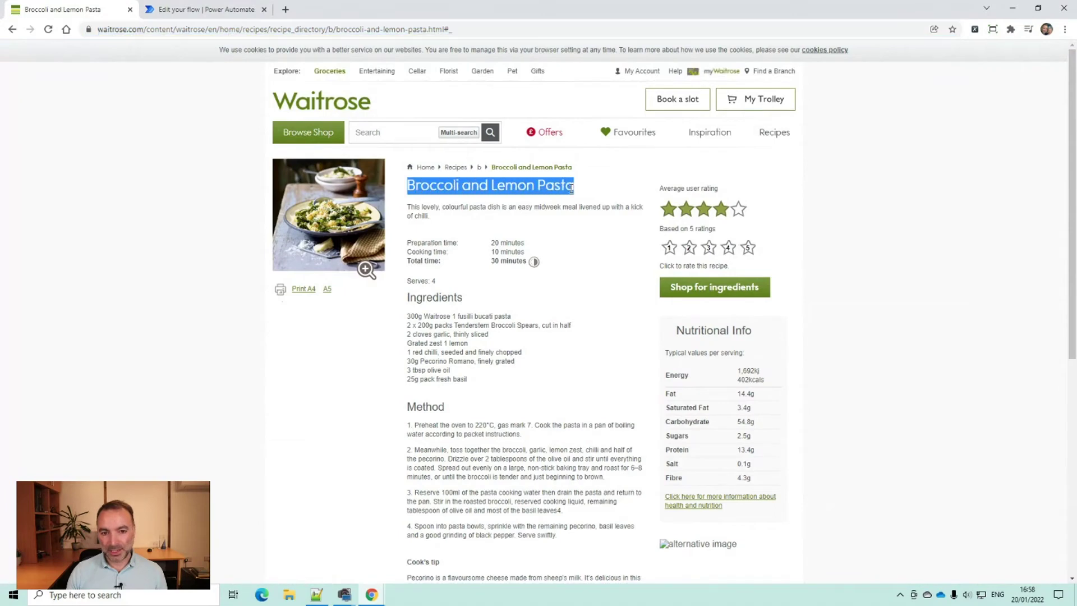
{"action": "left_click", "coordinate": [471, 189]}
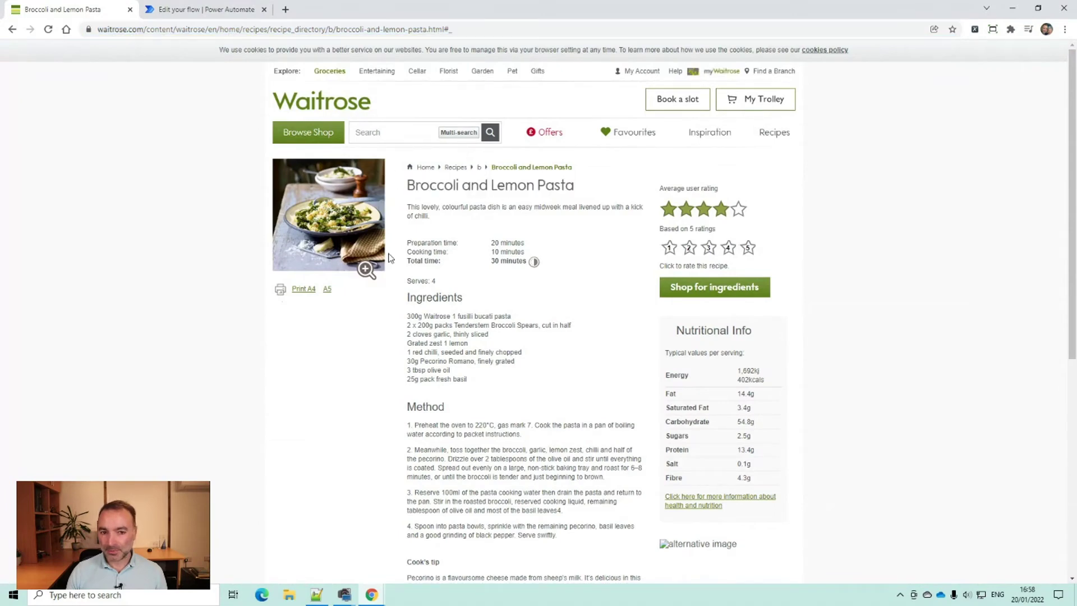
{"action": "key", "text": "ctrl+Tab"}
{"action": "left_click", "coordinate": [421, 399]}
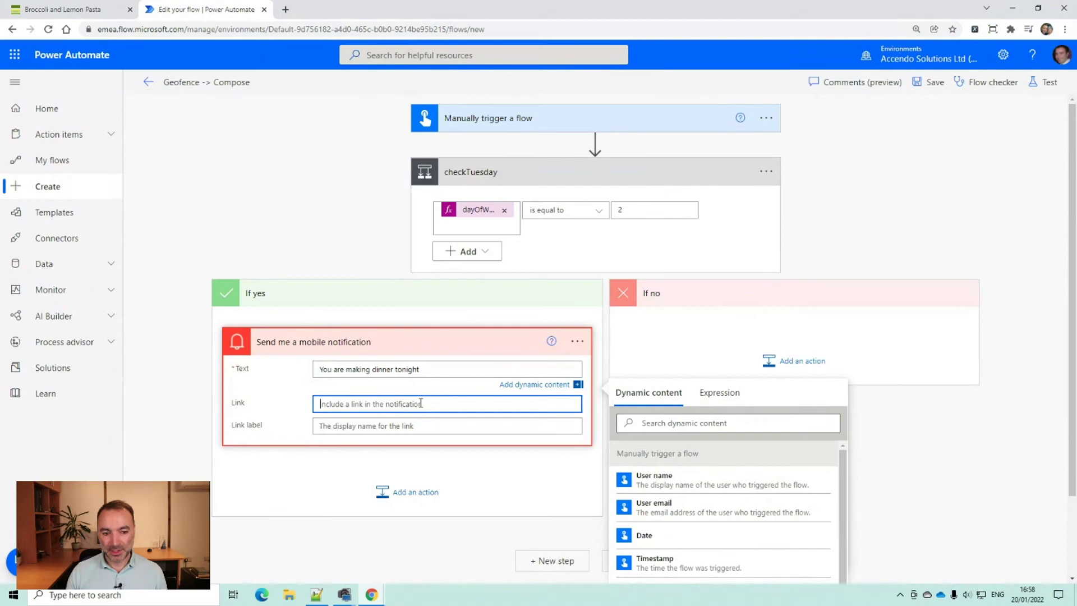
{"action": "type", "text": "https://www.waitrose.com/content/waitrose/en/home/recipes/recipe_directory/b/broccoli-and-lemon-pasta.html#"}
{"action": "left_click", "coordinate": [389, 439]}
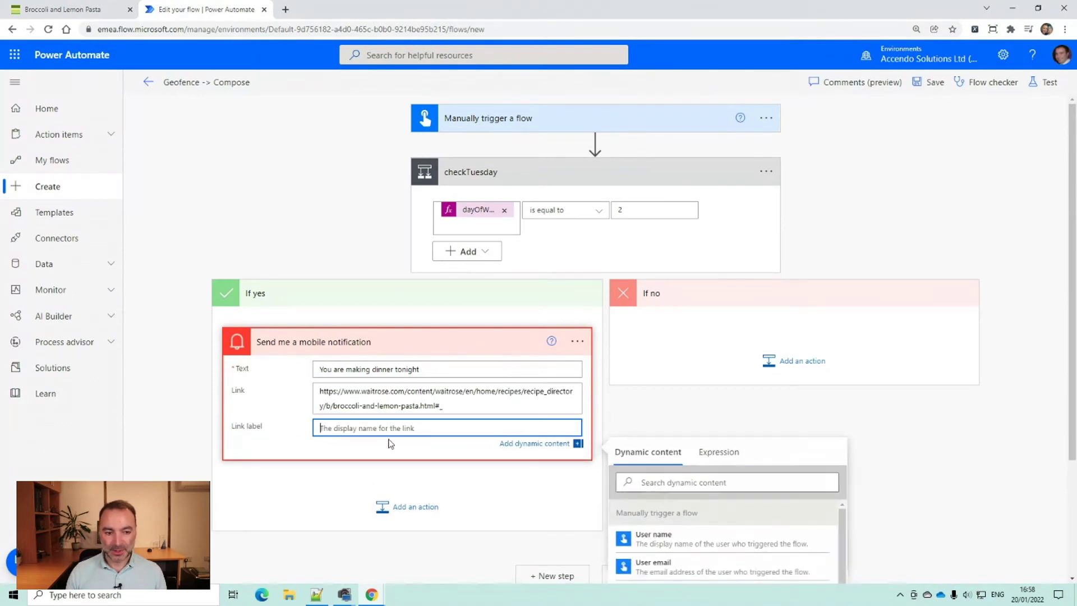
- Paste 'Broccoli and Lemon Pasta' as the Link label and save the flow
{"action": "key", "text": "ctrl+Tab"}
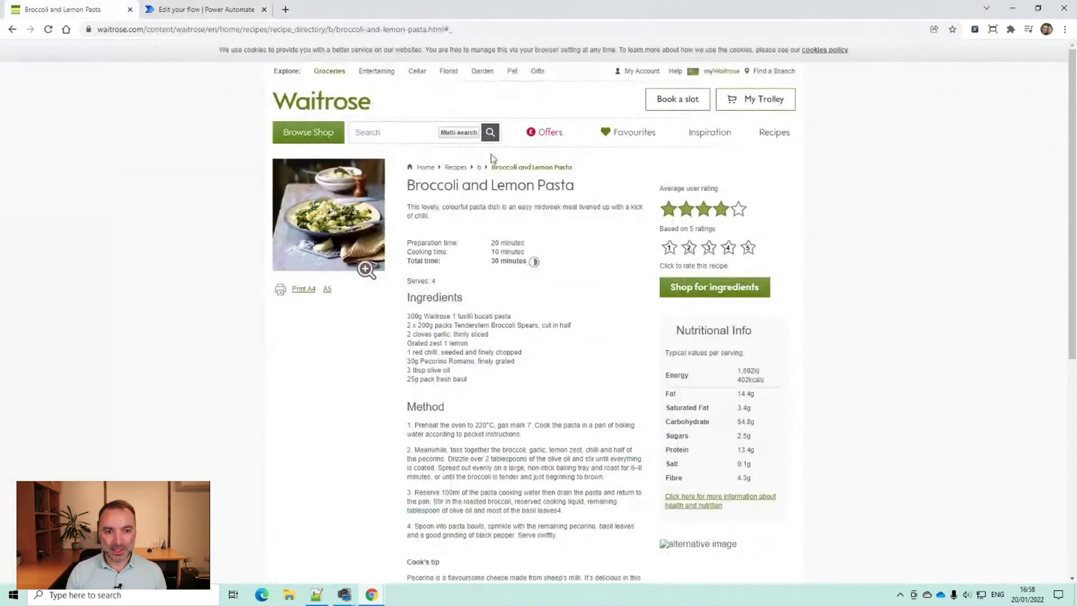
{"action": "left_click_drag", "start_coordinate": [574, 186], "coordinate": [409, 184]}
{"action": "key", "text": "ctrl+c"}
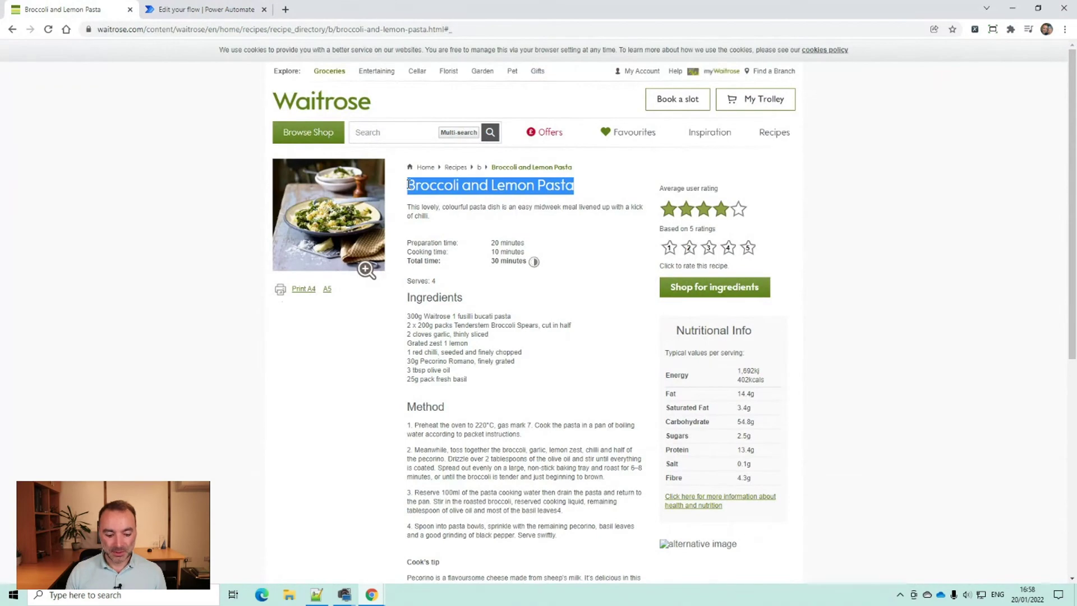
{"action": "key", "text": "ctrl+Tab"}
{"action": "key", "text": "ctrl+v"}
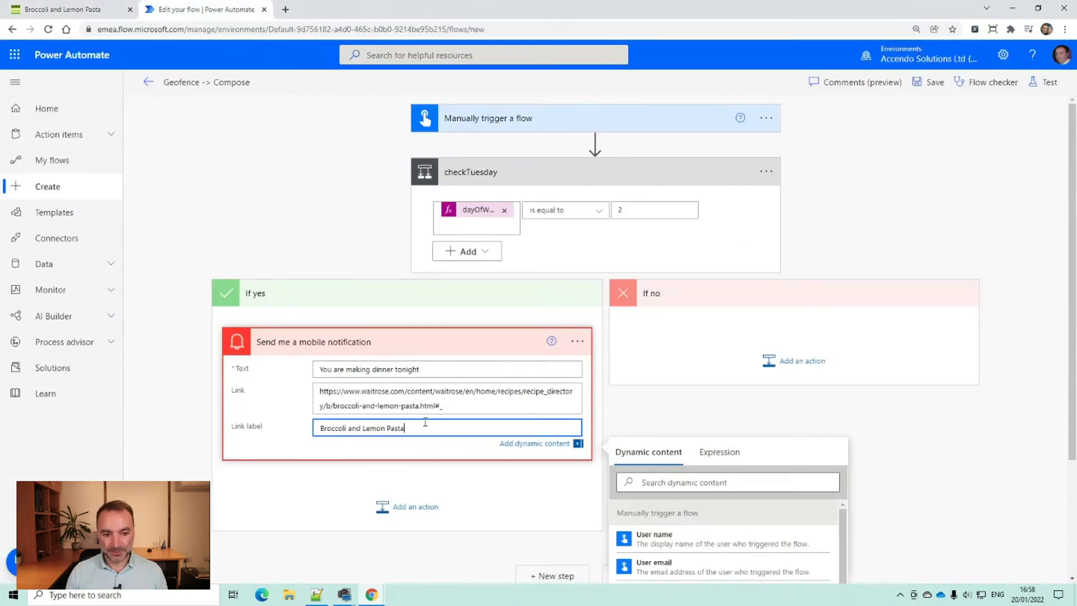
{"action": "left_click", "coordinate": [724, 423]}
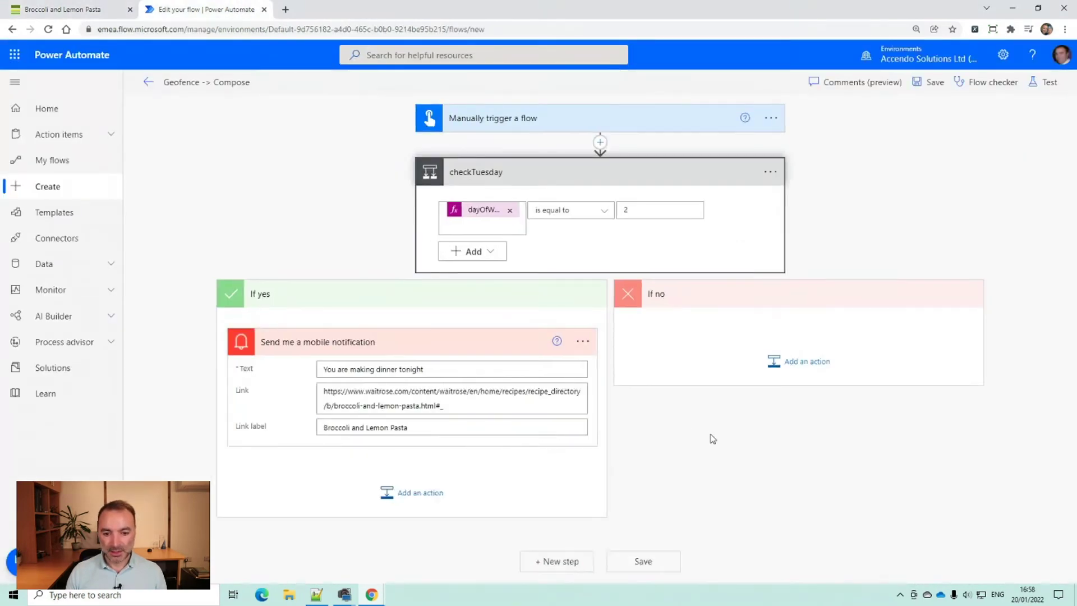
{"action": "left_click", "coordinate": [623, 566]}
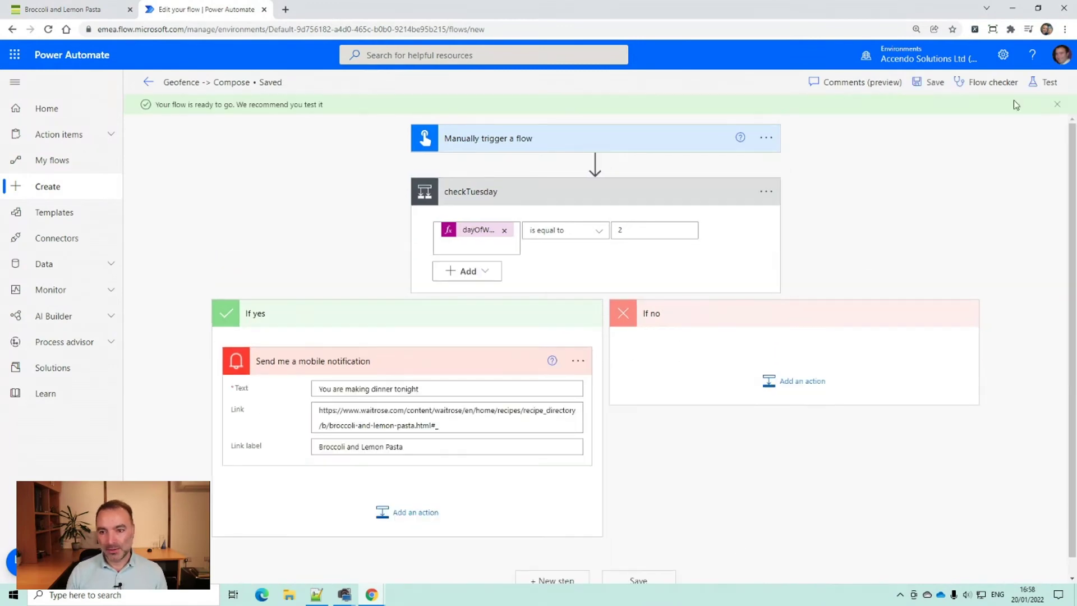
- Run a test and confirm checkTuesday was false, so the notification was skipped
{"action": "left_click", "coordinate": [1044, 82]}
{"action": "left_click", "coordinate": [901, 562]}
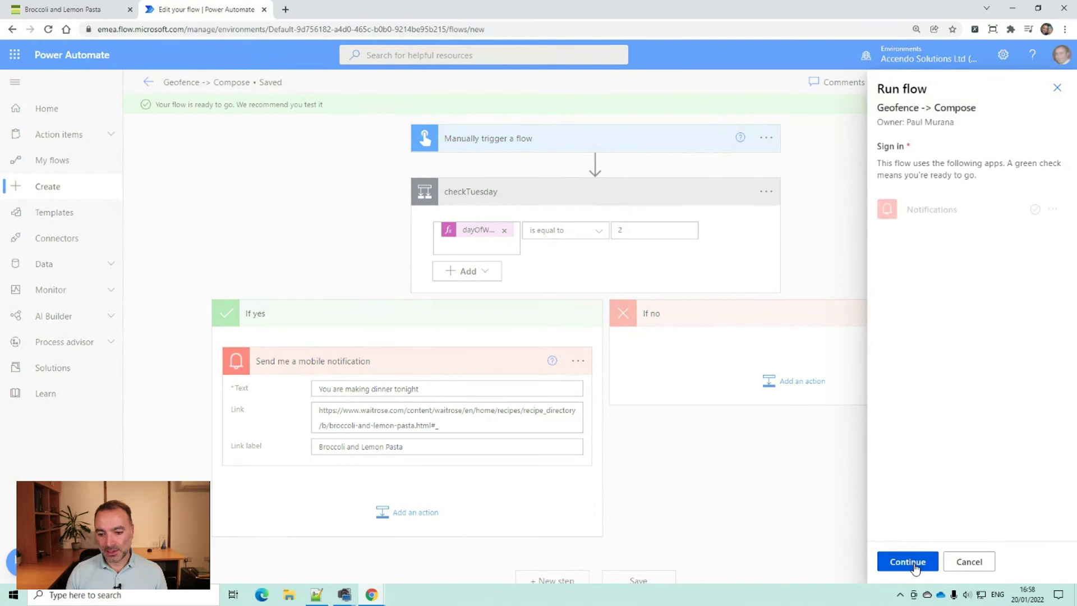
{"action": "left_click", "coordinate": [911, 565]}
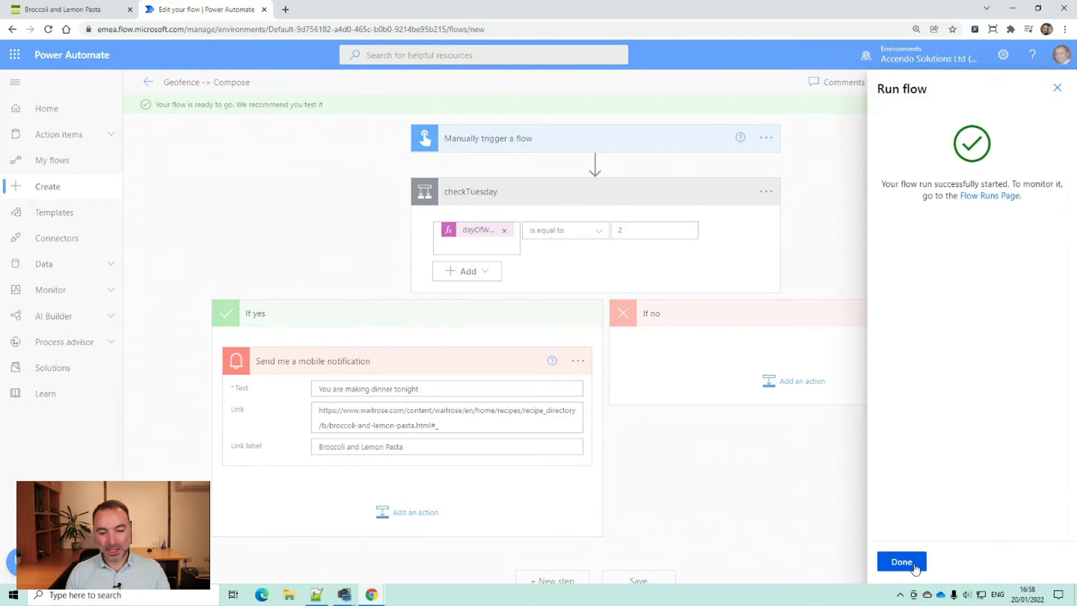
{"action": "left_click", "coordinate": [901, 561]}
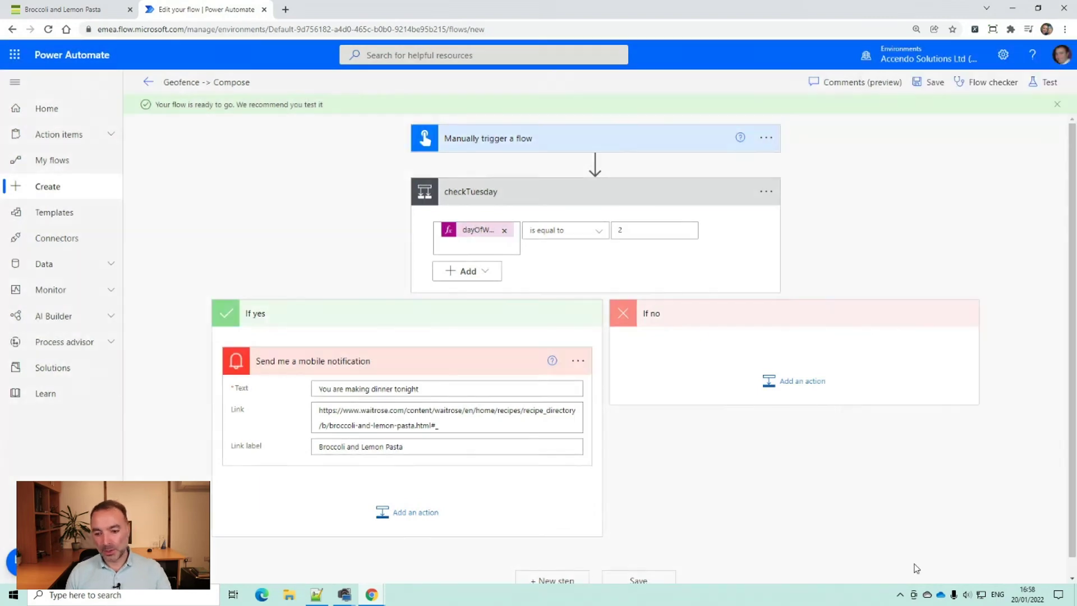
{"action": "left_click", "coordinate": [621, 207]}
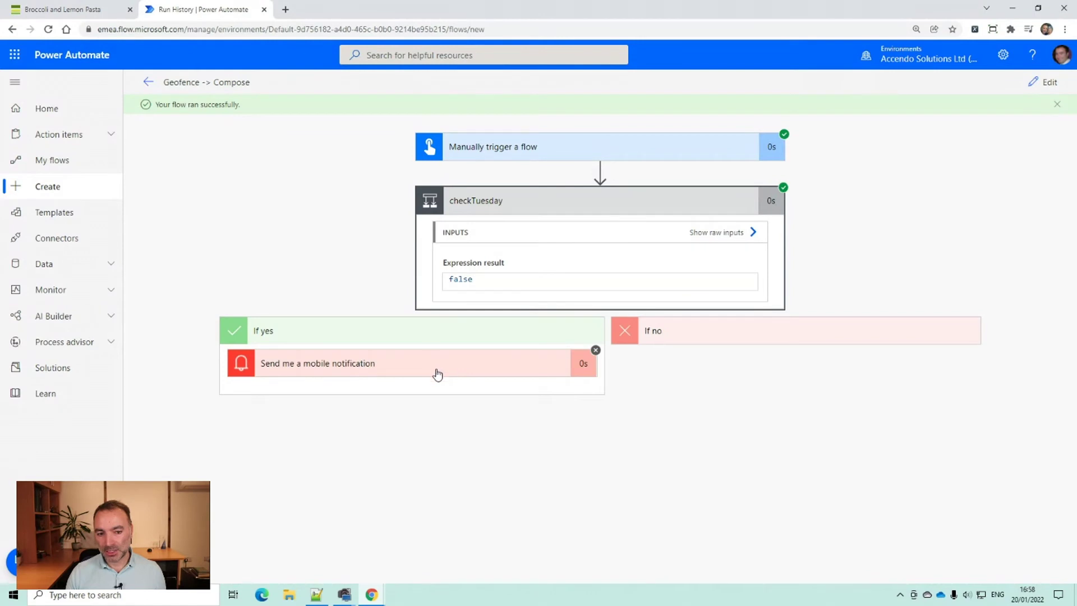
{"action": "left_click", "coordinate": [454, 371]}
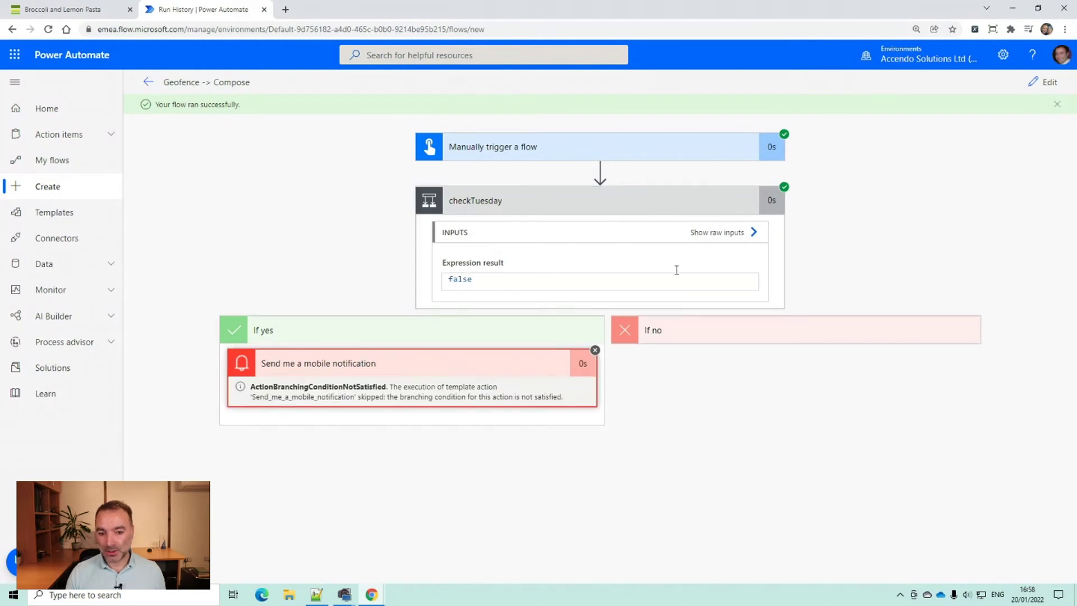
{"action": "left_click", "coordinate": [1029, 82]}
- Change the checkTuesday comparison value from 2 to 4 and save the flow
{"action": "left_click", "coordinate": [671, 210]}
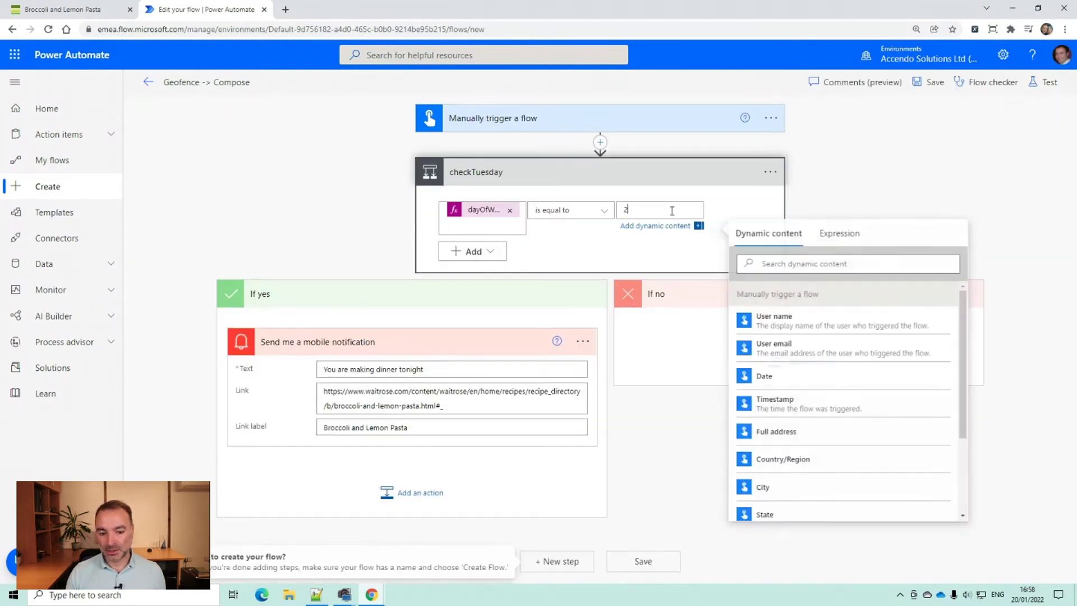
{"action": "key", "text": "BackSpace"}
{"action": "type", "text": "4"}
{"action": "left_click", "coordinate": [927, 82]}
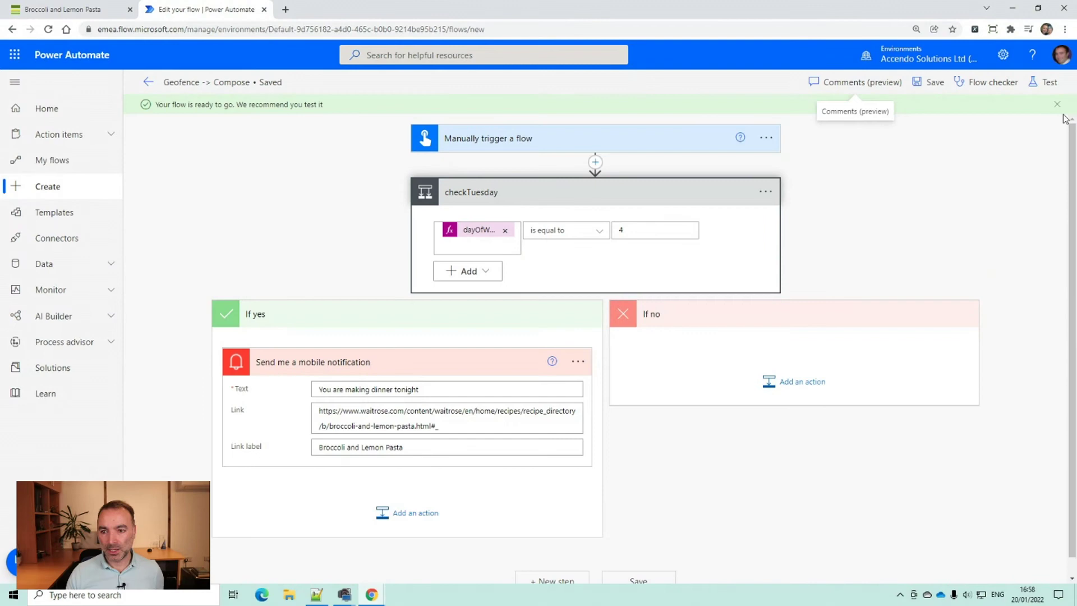
- Test-run the flow and inspect the sent mobile notification's inputs and outputs
{"action": "left_click", "coordinate": [1045, 82]}
{"action": "left_click", "coordinate": [901, 561]}
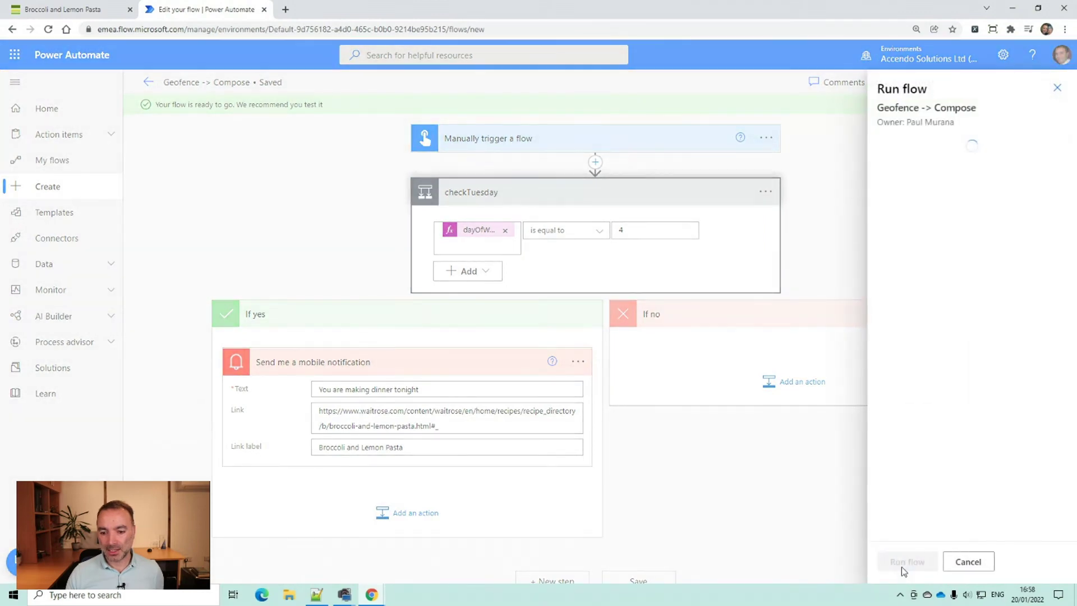
{"action": "left_click", "coordinate": [903, 562]}
{"action": "left_click", "coordinate": [900, 561]}
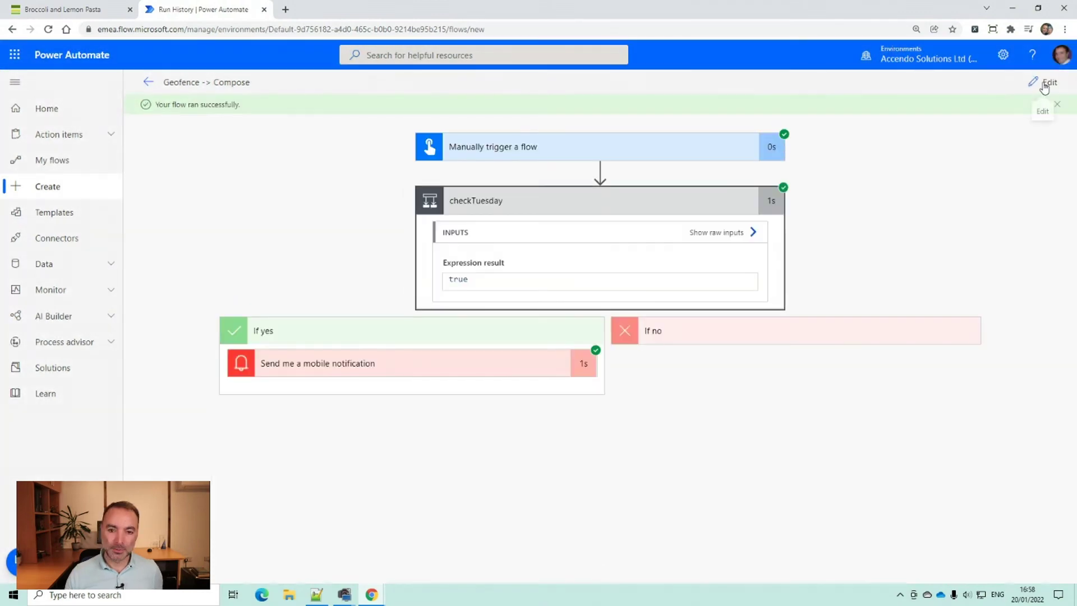
{"action": "left_click", "coordinate": [499, 365]}
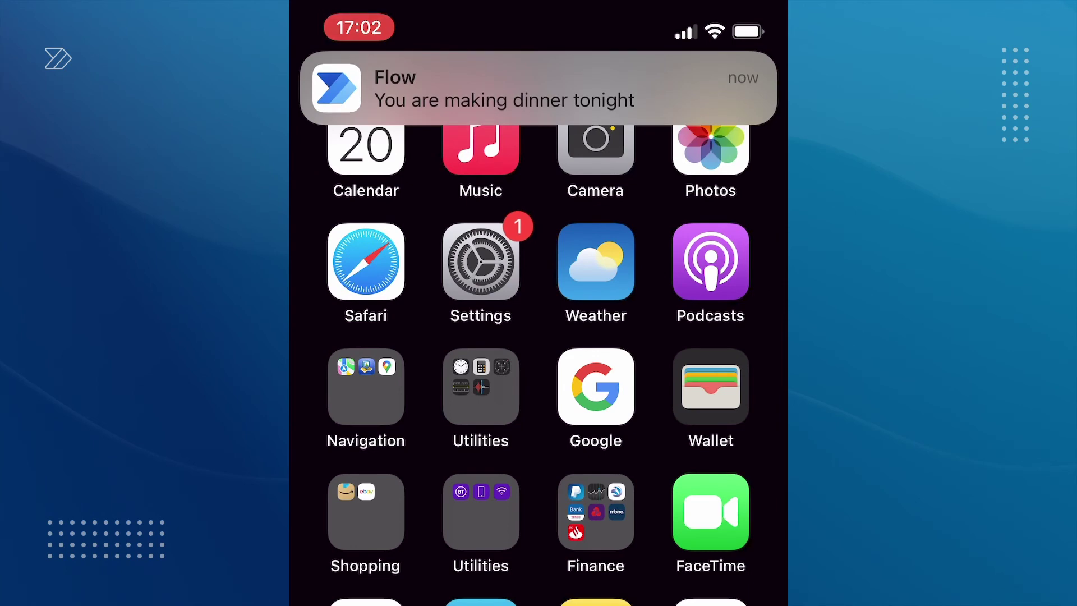
- On the phone, open the Flow dinner notification and follow its Broccoli and Lemon Pasta link
{"action": "left_click", "coordinate": [505, 88]}
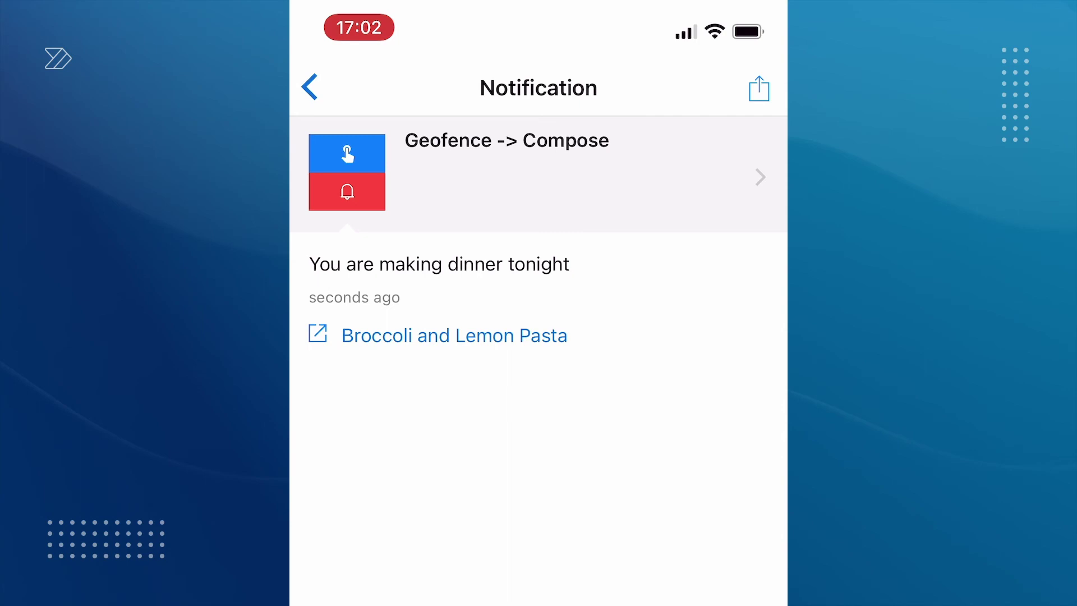
{"action": "left_click", "coordinate": [454, 335]}
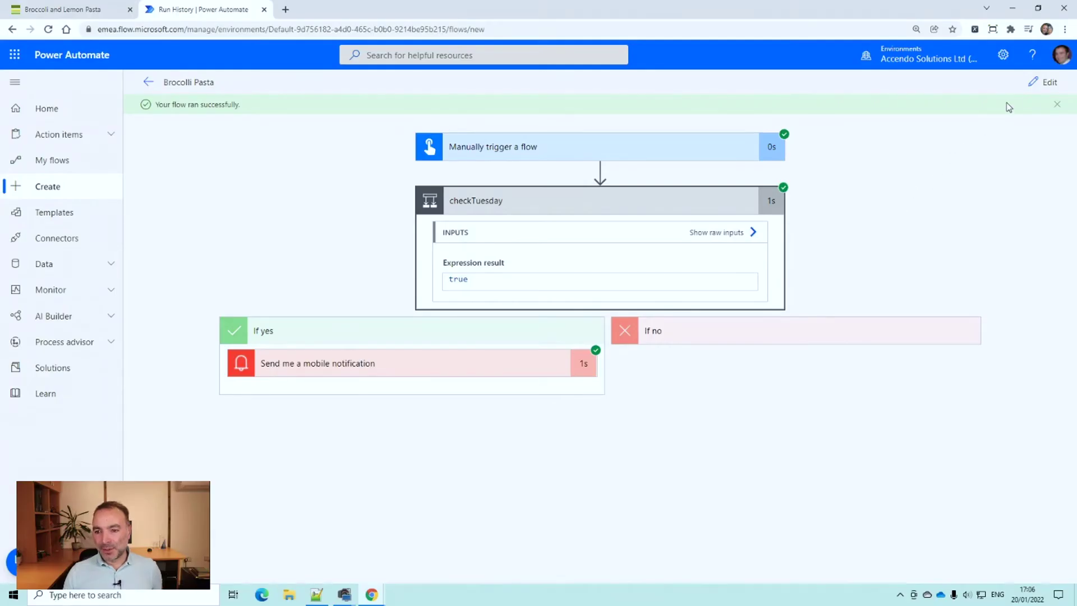
- Change checkTuesday's comparison value from 4 to 2 and choose Delete for the manual trigger
{"action": "left_click", "coordinate": [1042, 82]}
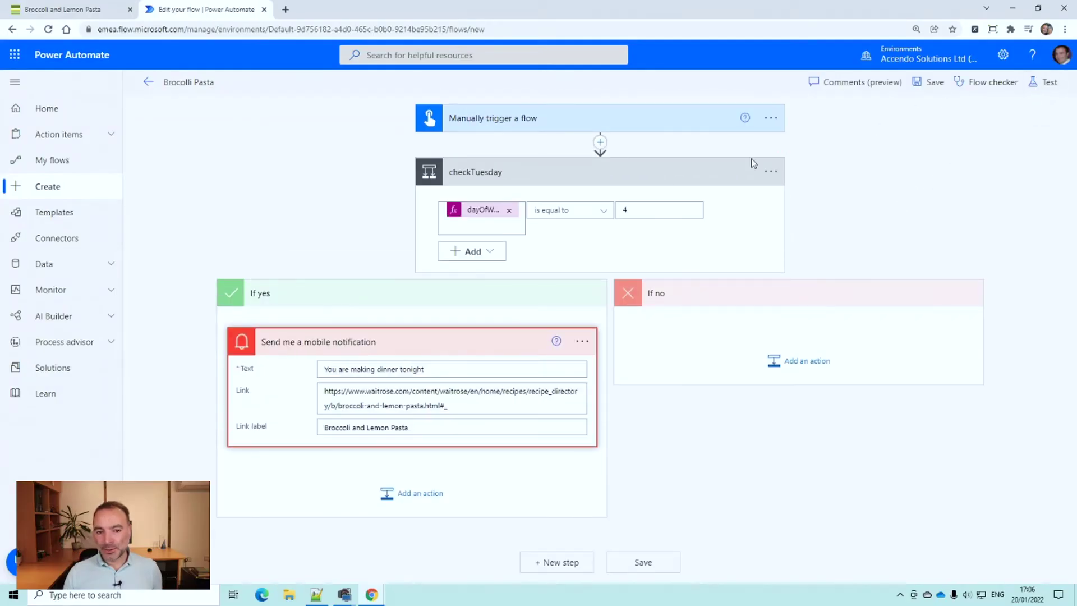
{"action": "double_click", "coordinate": [636, 216]}
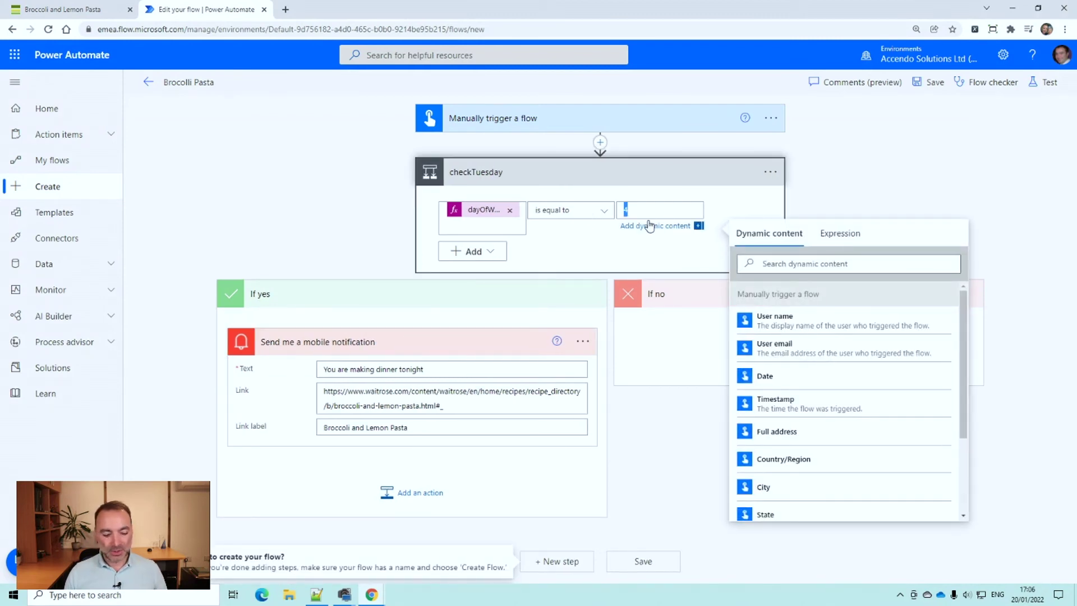
{"action": "type", "text": "2"}
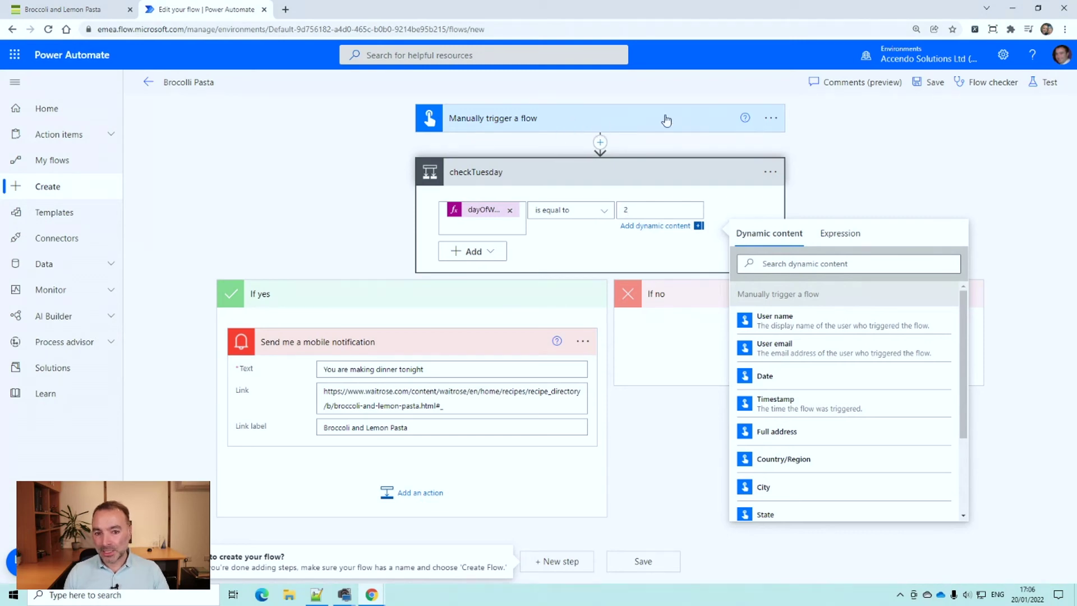
{"action": "left_click", "coordinate": [771, 118]}
{"action": "left_click", "coordinate": [853, 294]}
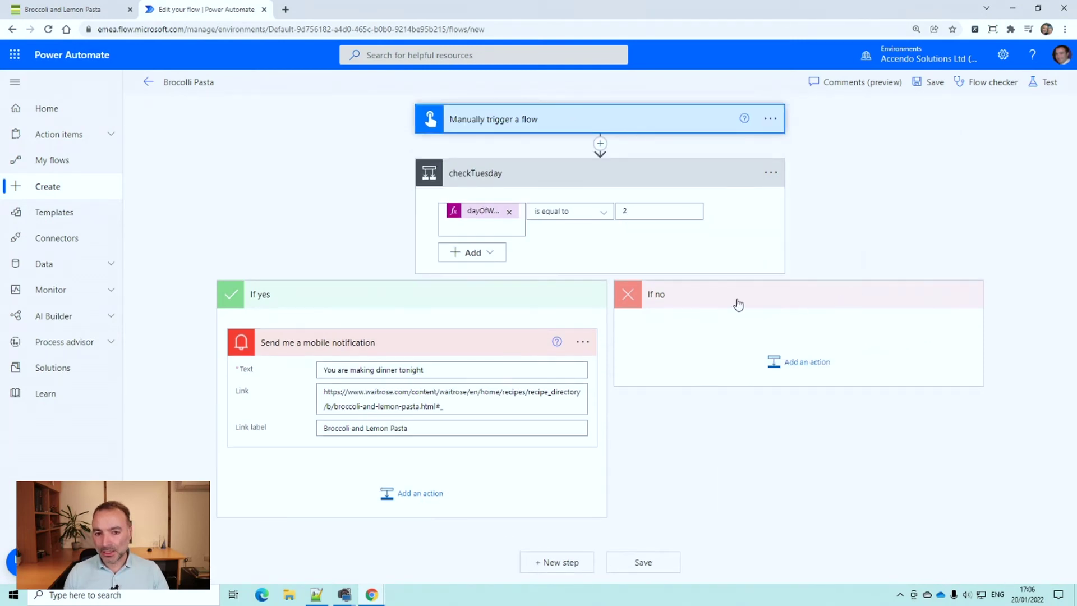
- Confirm removing the manual trigger and replace it with 'When I enter or exit an area'
{"action": "left_click", "coordinate": [546, 340]}
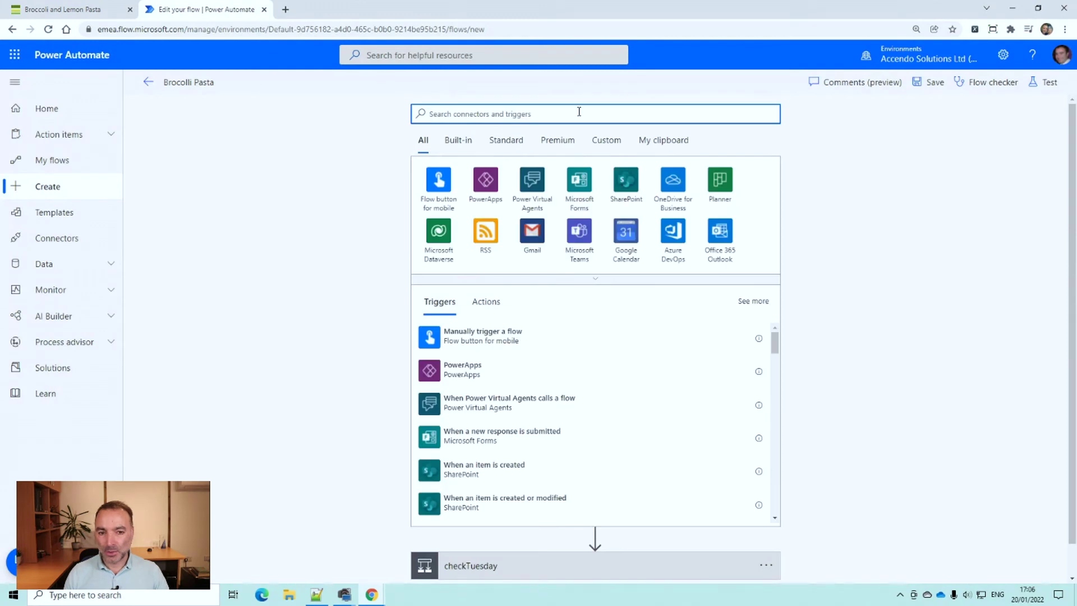
{"action": "type", "text": "enter"}
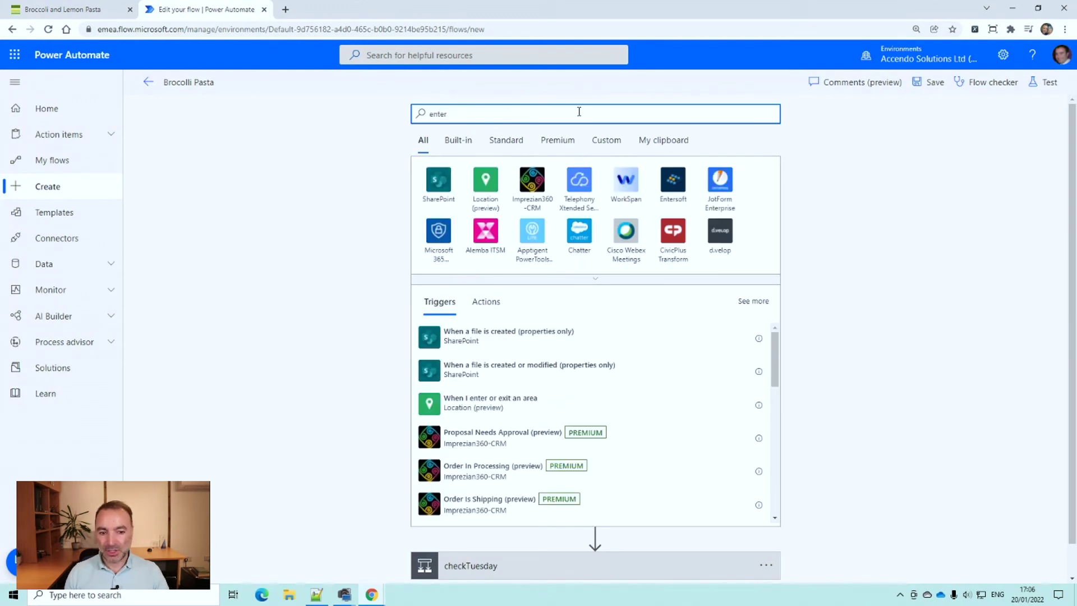
{"action": "left_click", "coordinate": [486, 404]}
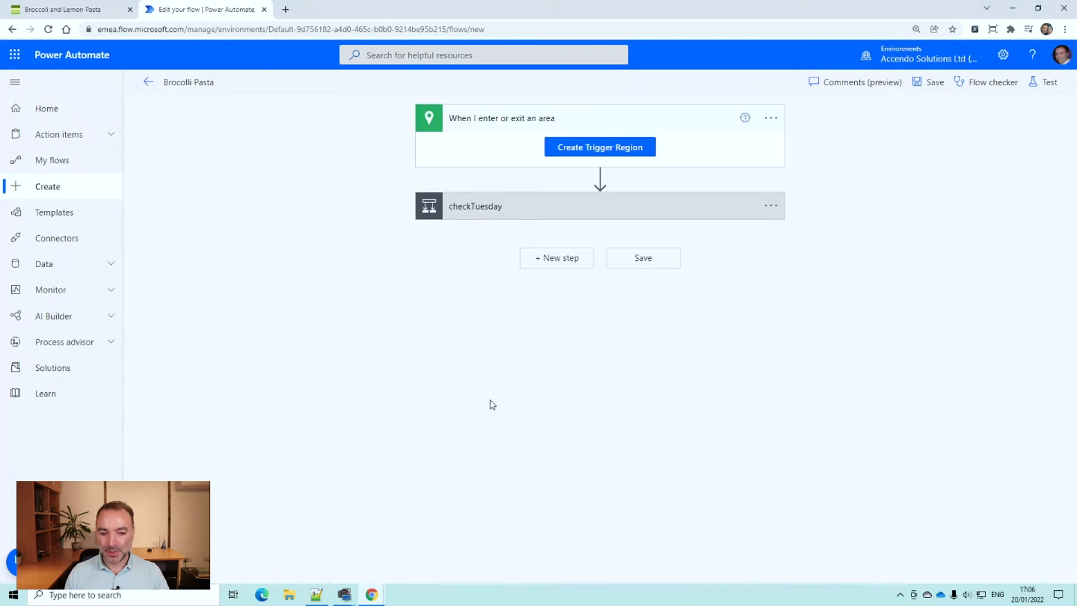
- Create a trigger region of about 49 m zoomed in on Hersham and save it
{"action": "left_click", "coordinate": [598, 149]}
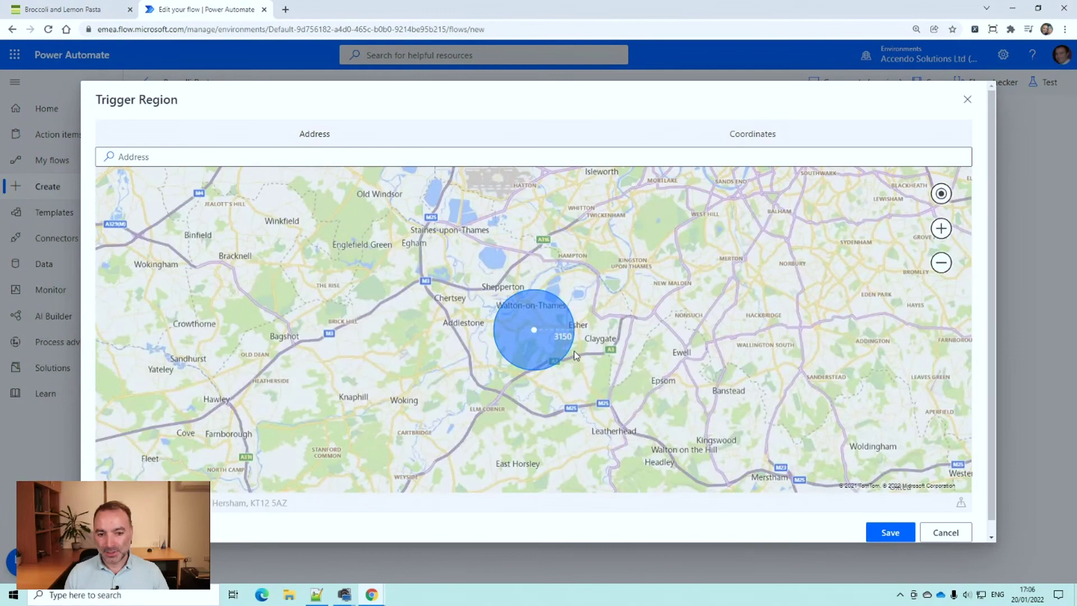
{"action": "left_click", "coordinate": [941, 229]}
{"action": "left_click", "coordinate": [941, 229]}
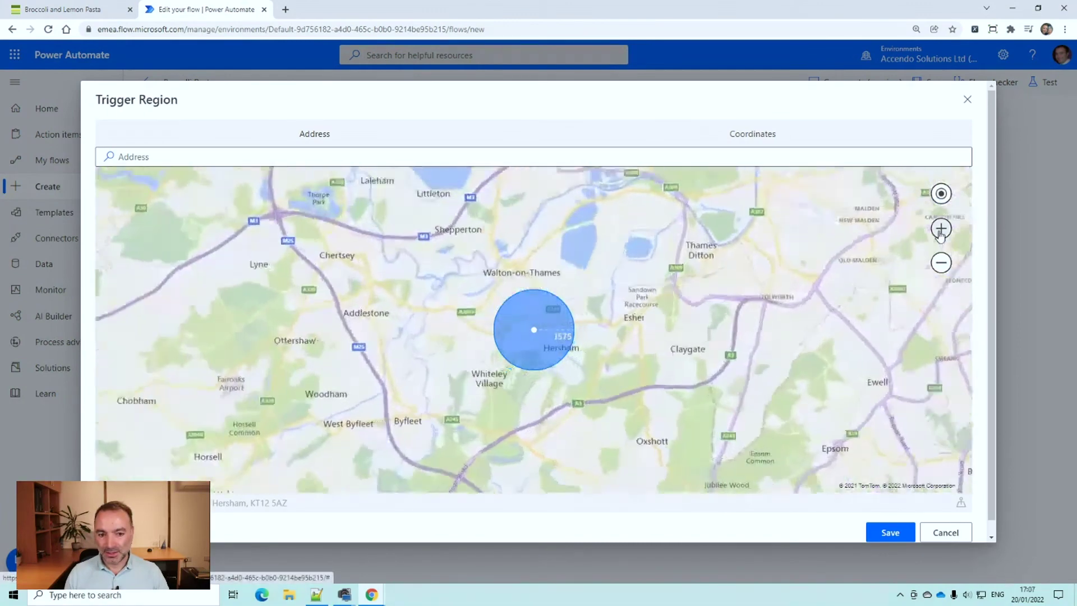
{"action": "left_click", "coordinate": [941, 229]}
{"action": "left_click", "coordinate": [941, 229]}
{"action": "left_click", "coordinate": [941, 229]}
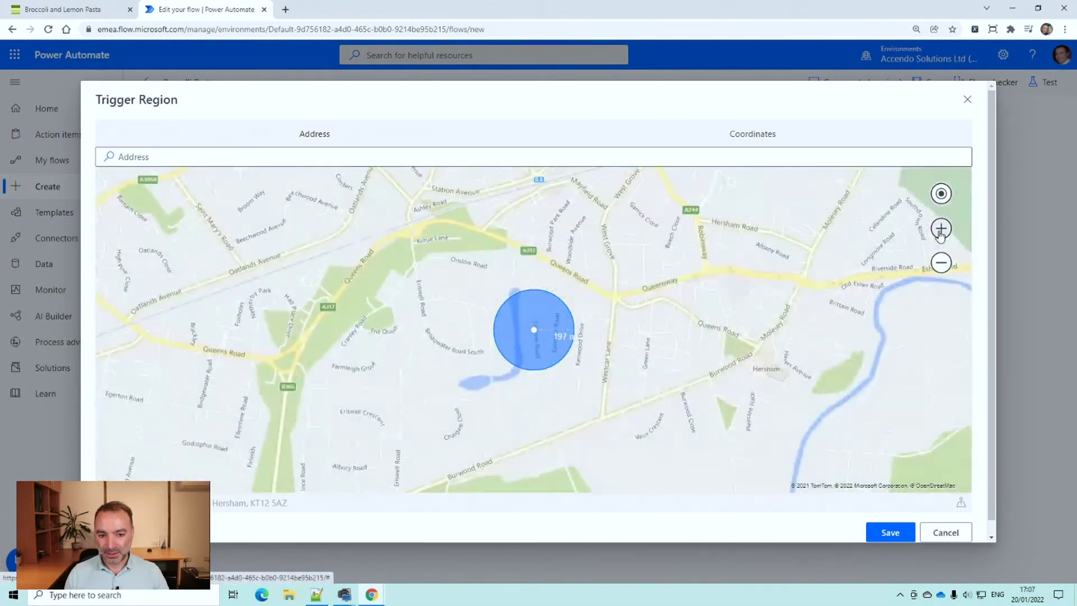
{"action": "left_click", "coordinate": [940, 228]}
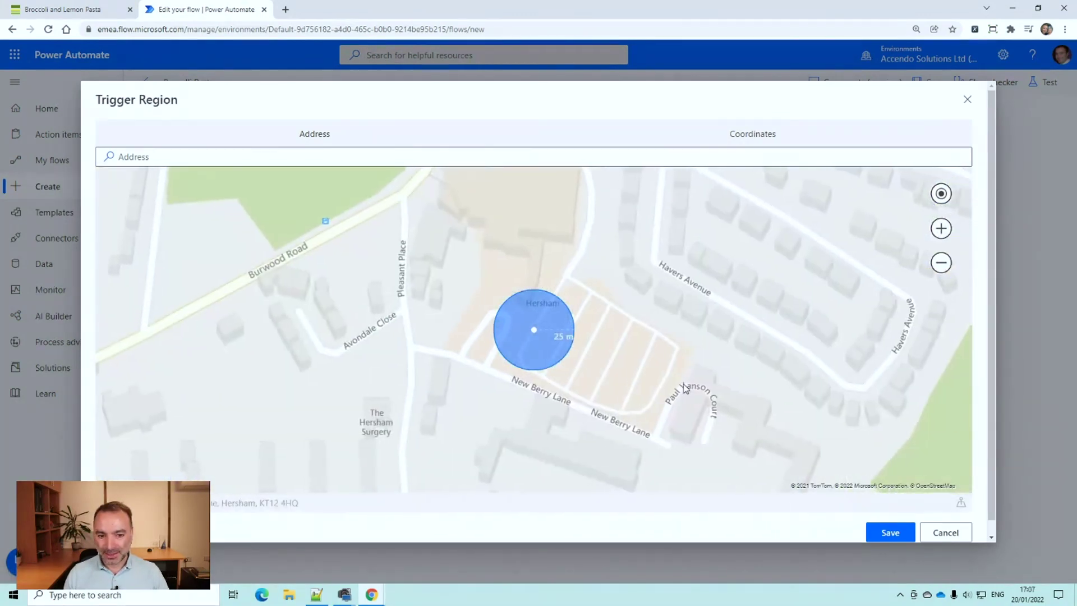
{"action": "left_click", "coordinate": [934, 266]}
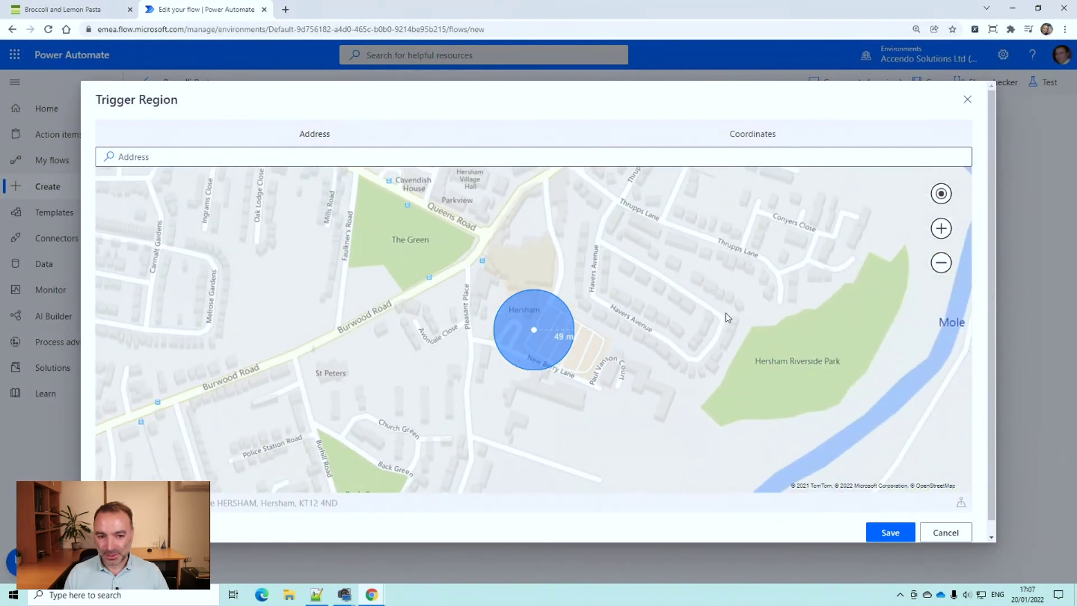
{"action": "left_click", "coordinate": [900, 534]}
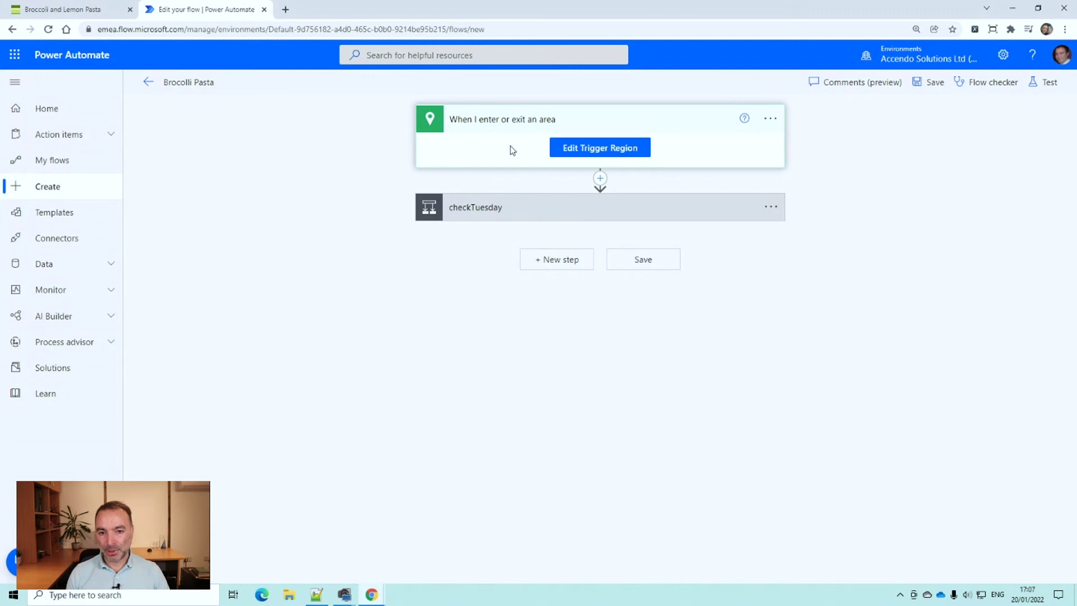
- Save the Brocolli Pasta flow, then review the area trigger and the checkTuesday condition comparing to 2
{"action": "left_click", "coordinate": [930, 83]}
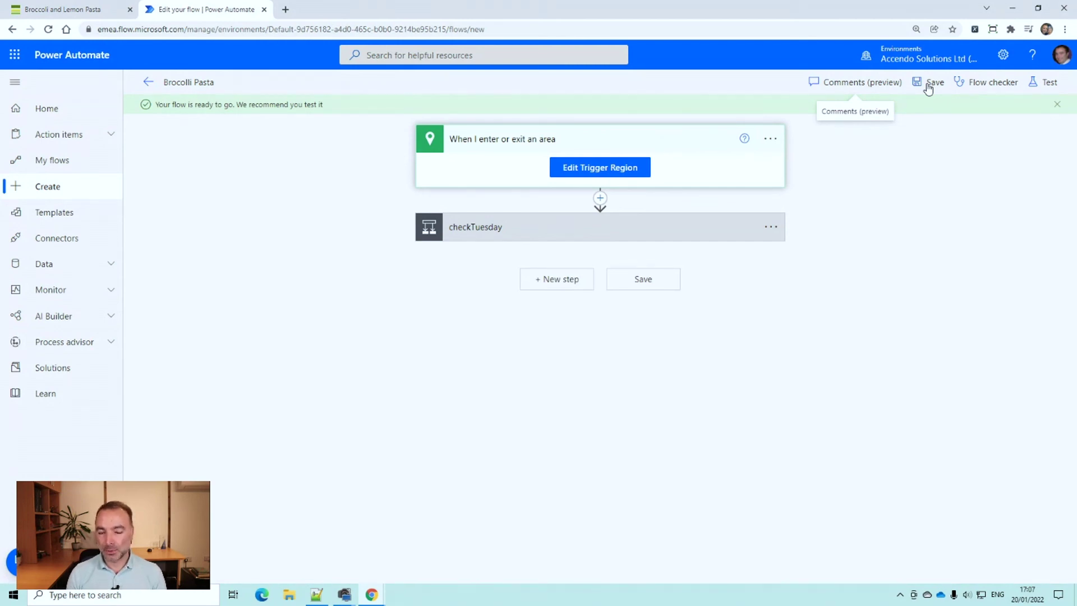
{"action": "left_click", "coordinate": [615, 143]}
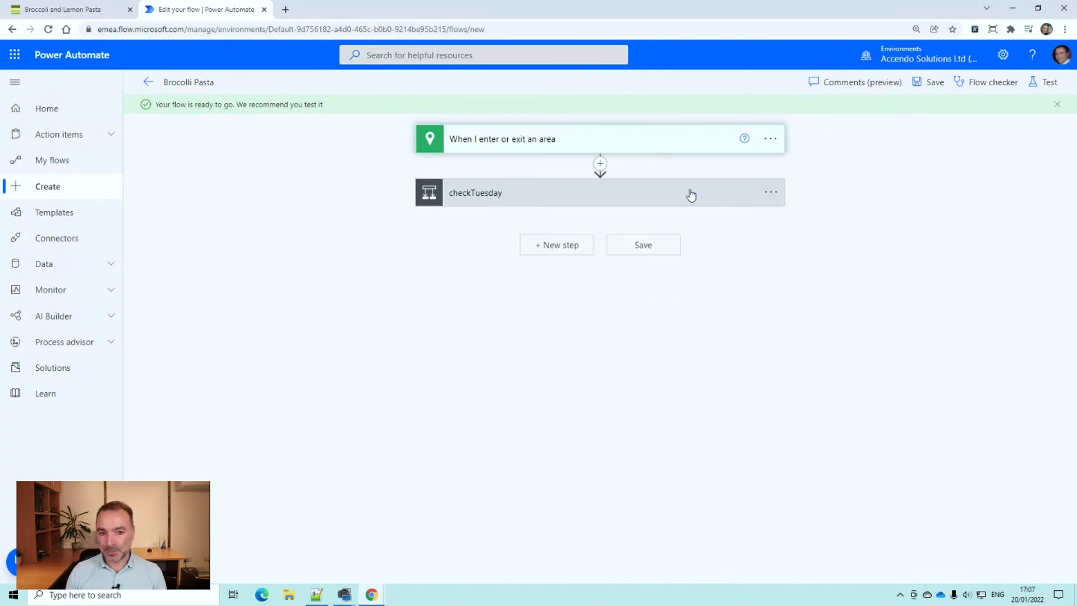
{"action": "left_click", "coordinate": [544, 139]}
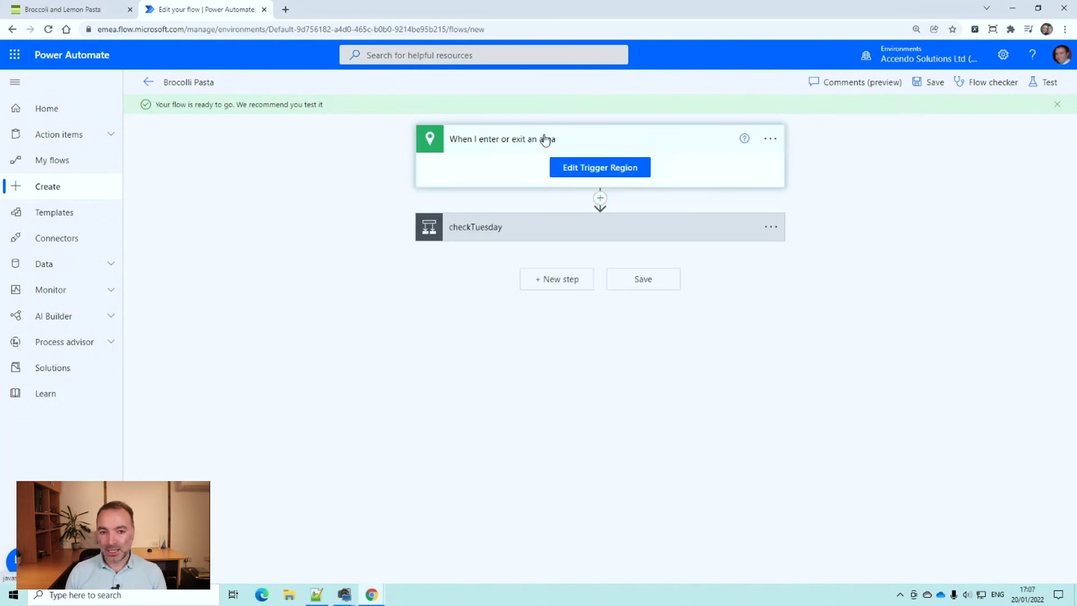
{"action": "left_click", "coordinate": [511, 226]}
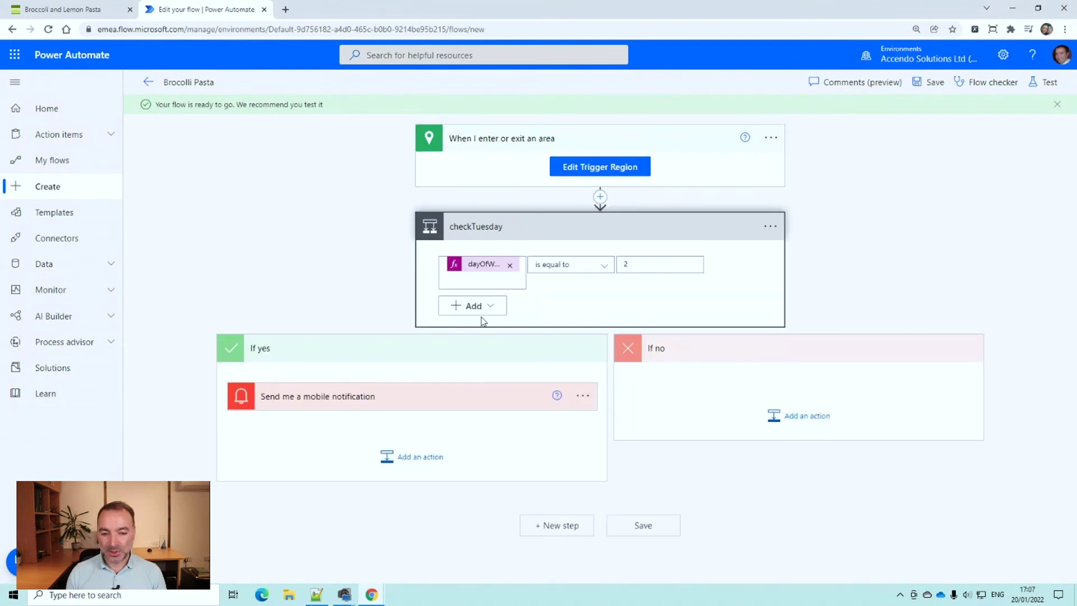
{"action": "left_click", "coordinate": [446, 397]}
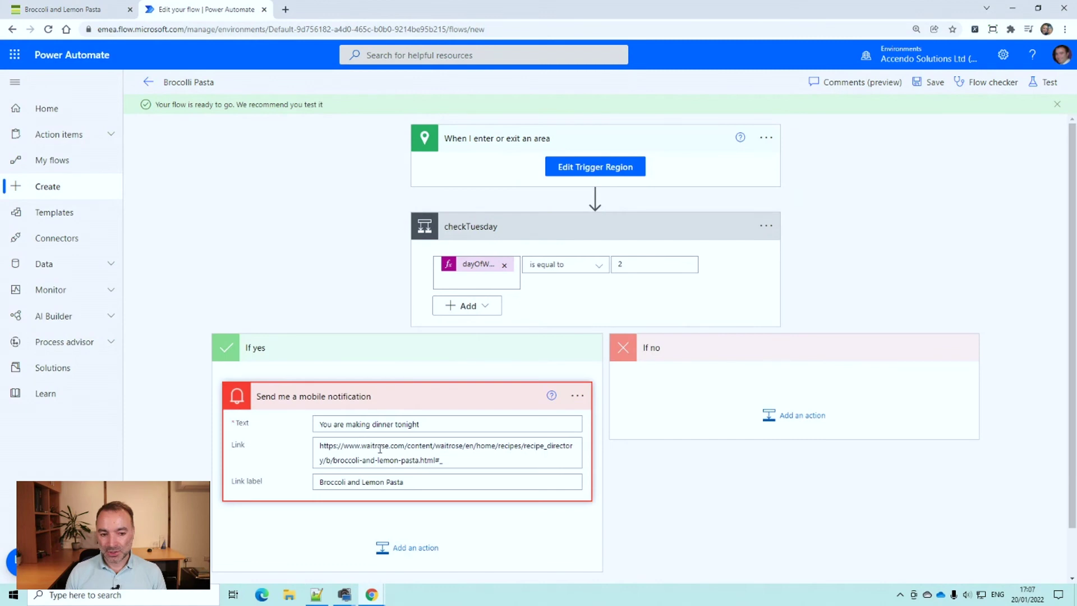